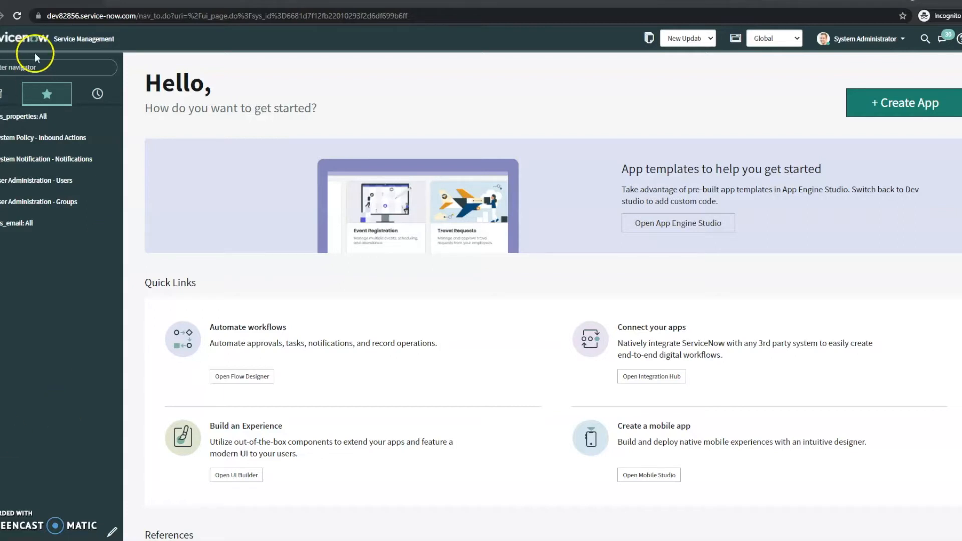
- Open the Inbound Email Actions list from the navigator and start a new inbound action record
type("inbound action")
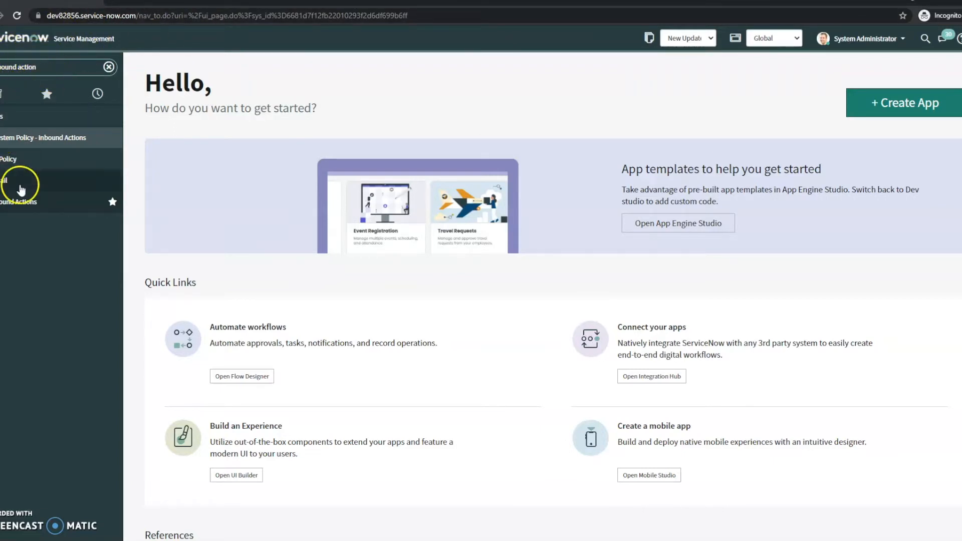
left_click(57, 203)
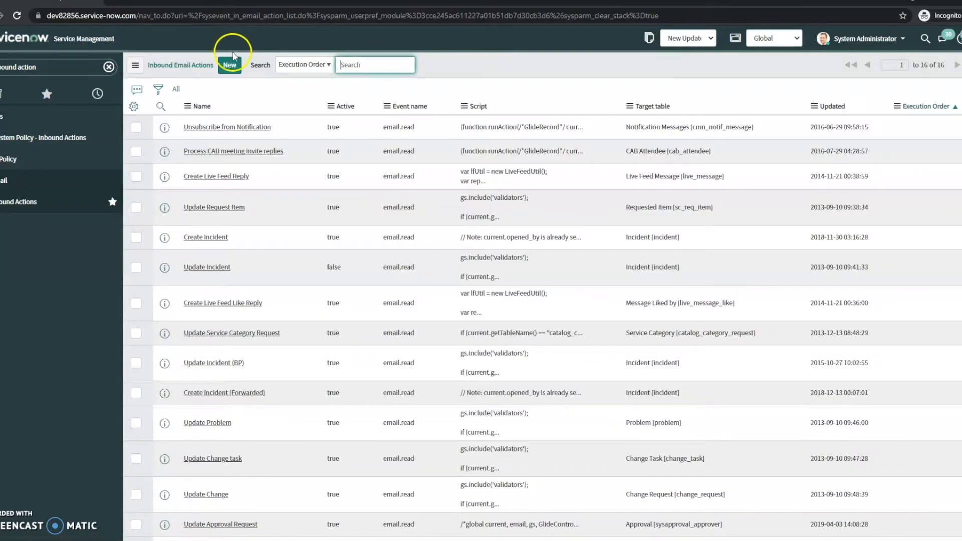
left_click(230, 65)
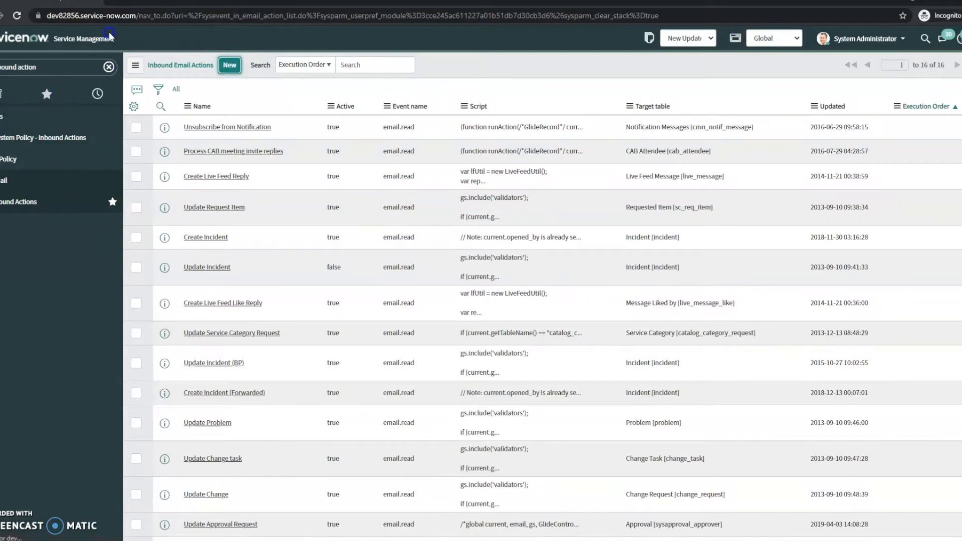
left_click(248, 103)
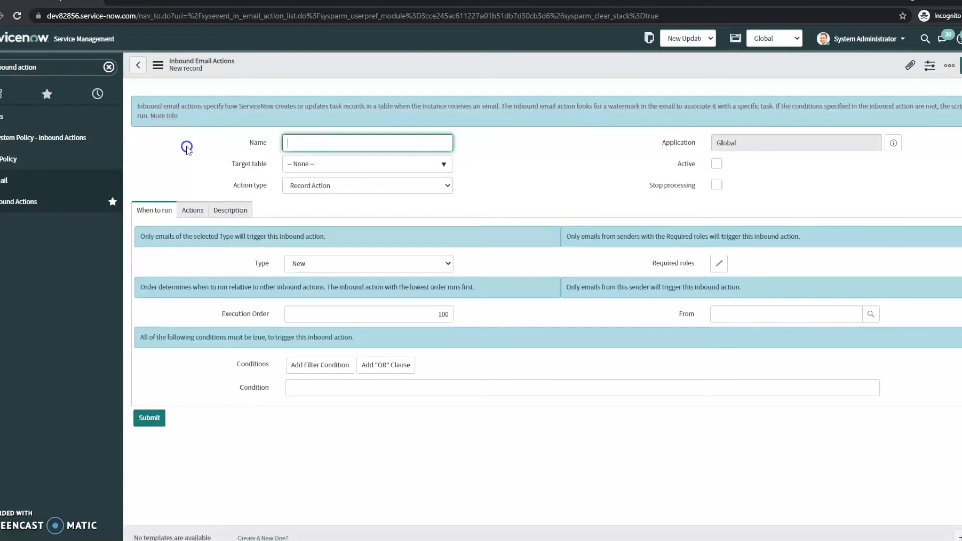
- Name the inbound action My test beyond20
left_click(303, 142)
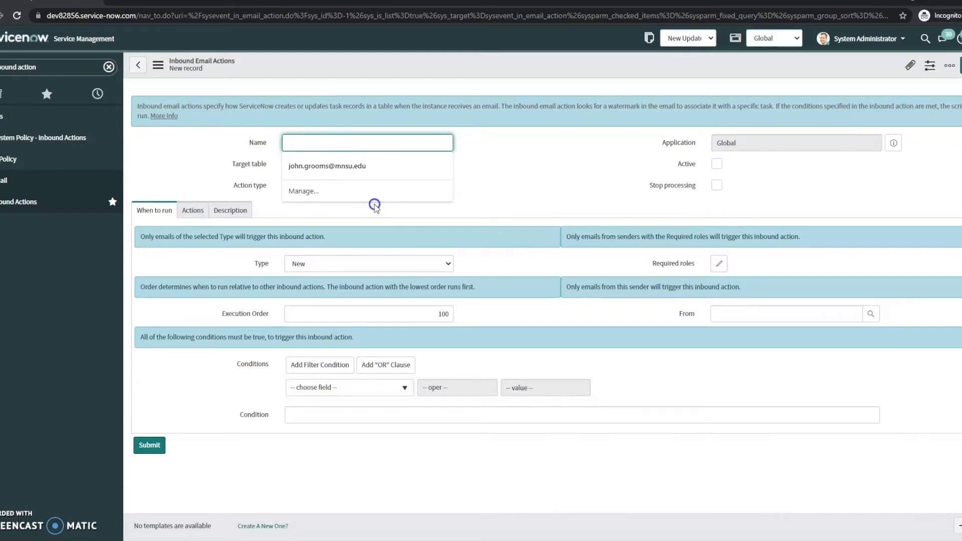
type("My")
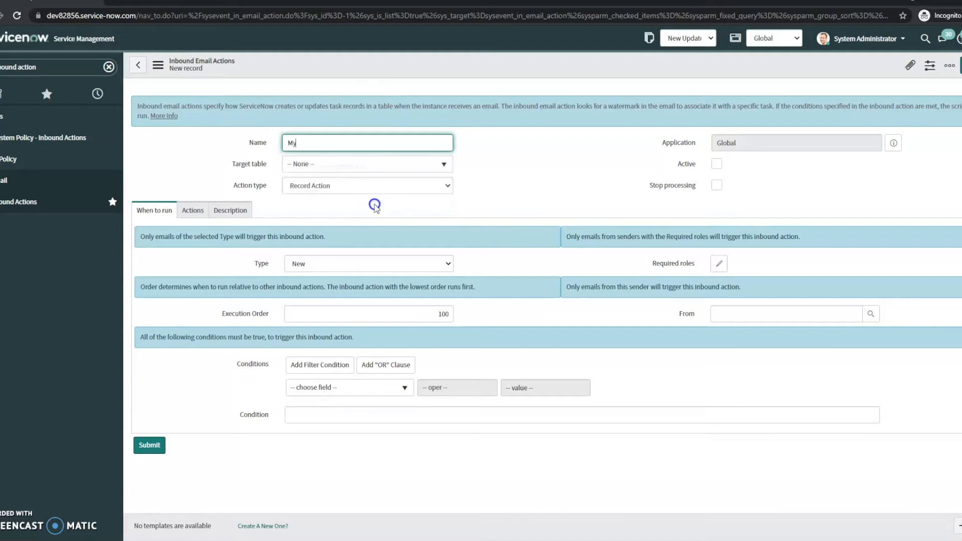
type(" test beyond20")
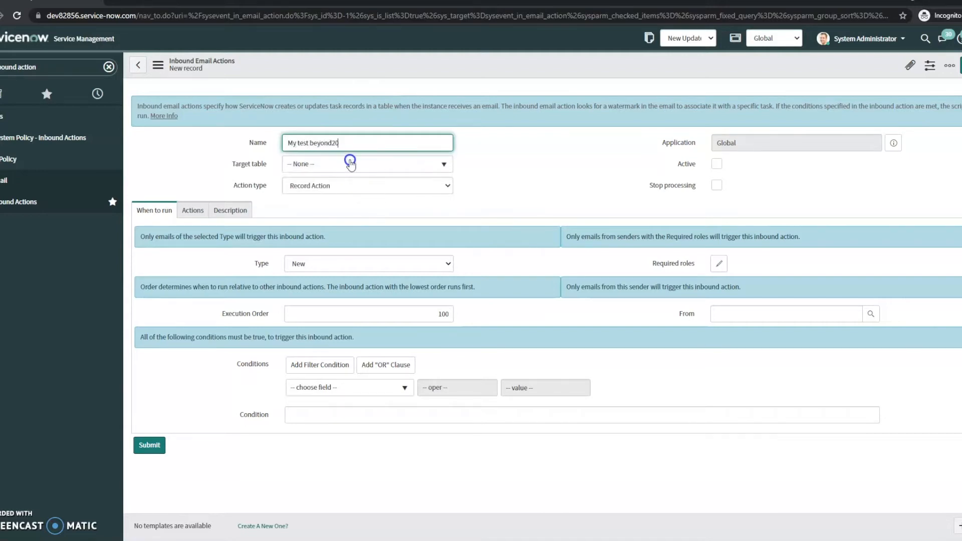
- Set the target table to Incident [incident], keeping Record Action as the action type
left_click(402, 164)
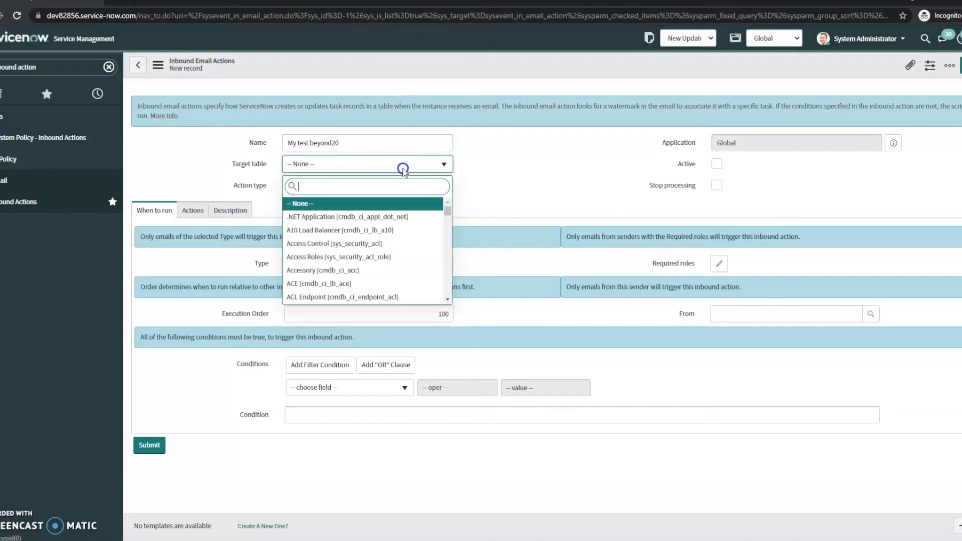
type("i")
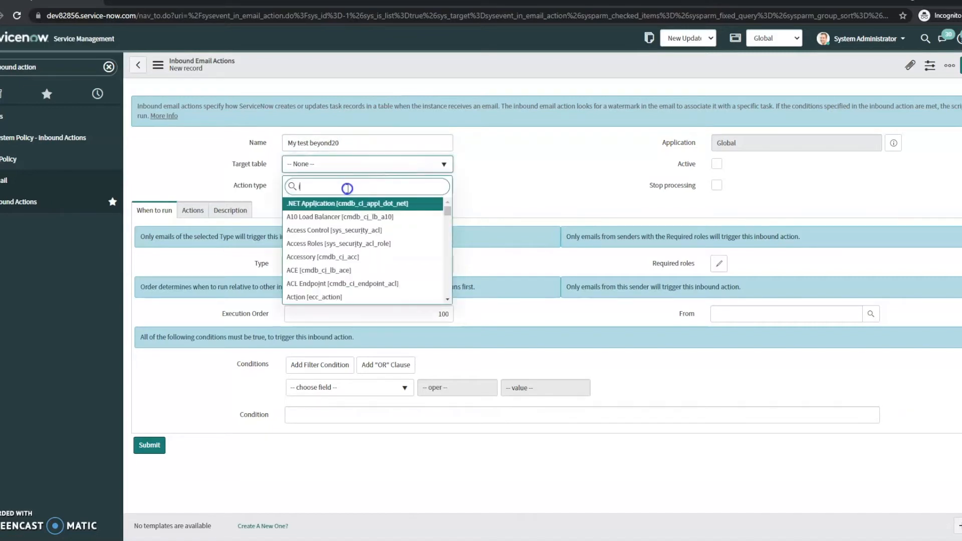
type("ncident")
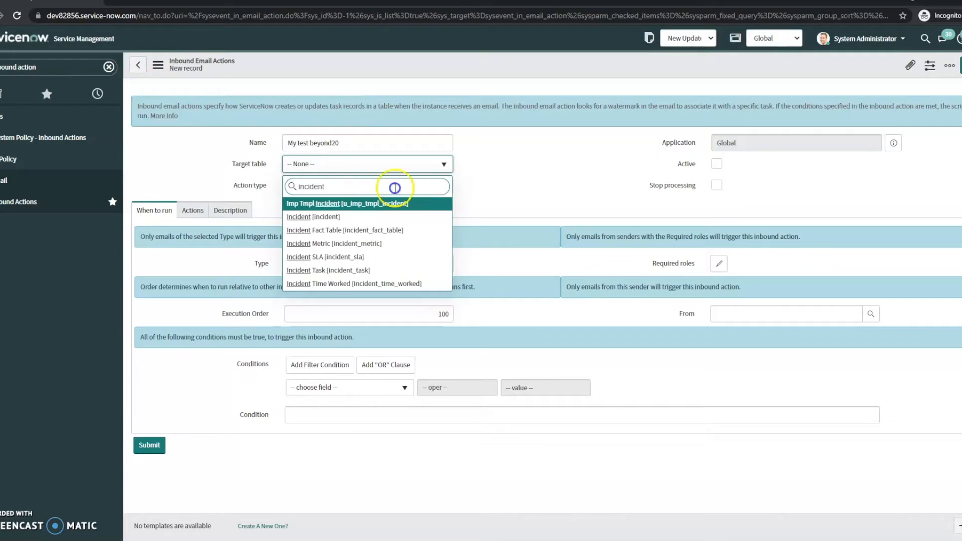
left_click(361, 221)
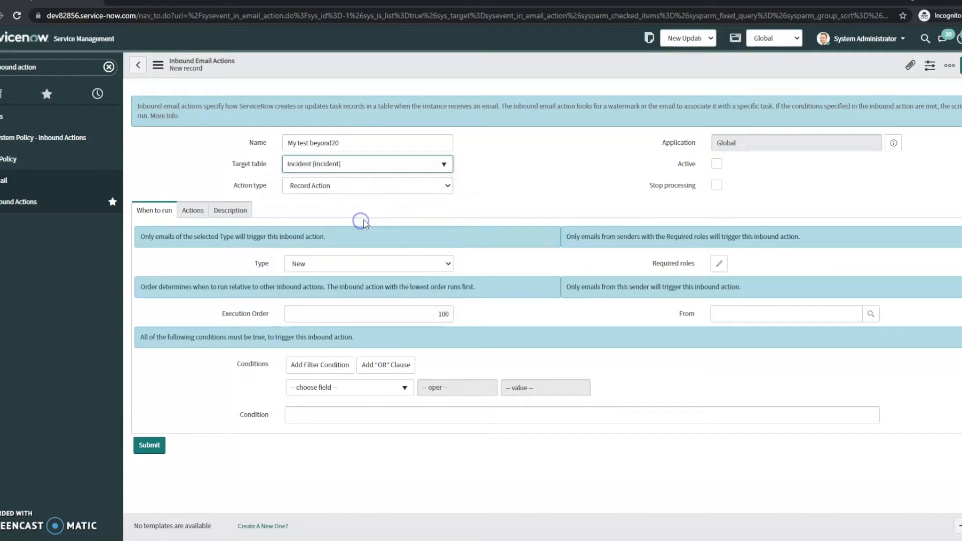
left_click(398, 193)
left_click(394, 191)
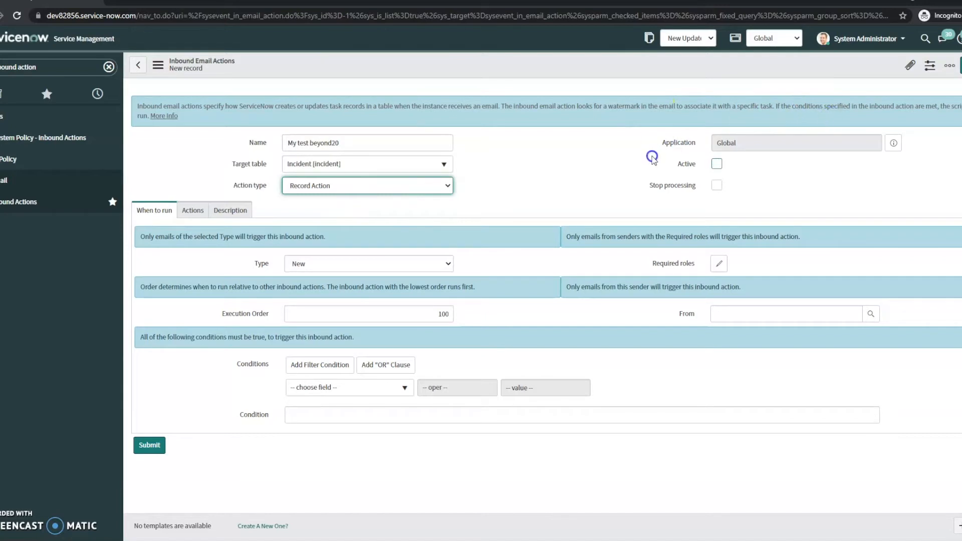
- Enable Active and Stop processing, and set the Execution Order to 1
left_click(716, 165)
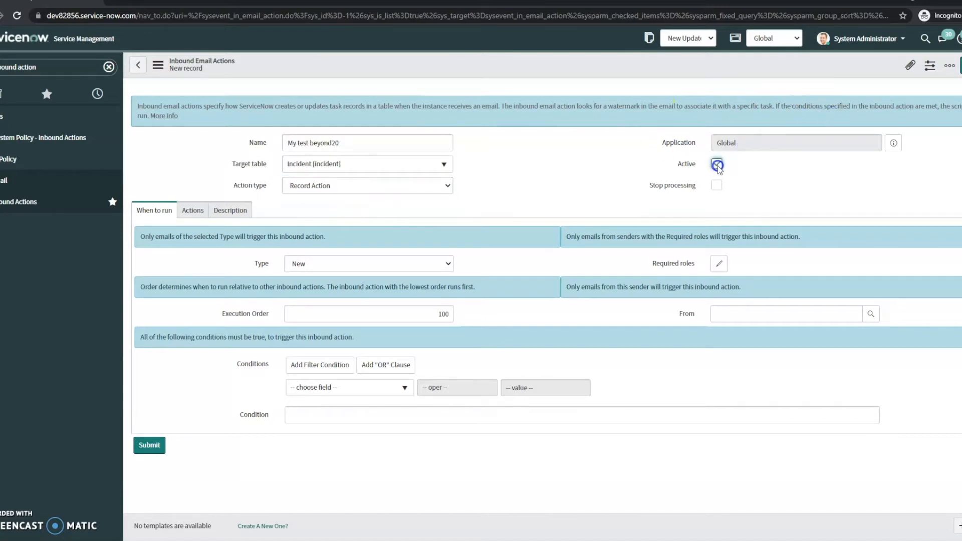
left_click(716, 186)
double_click(436, 314)
type("1")
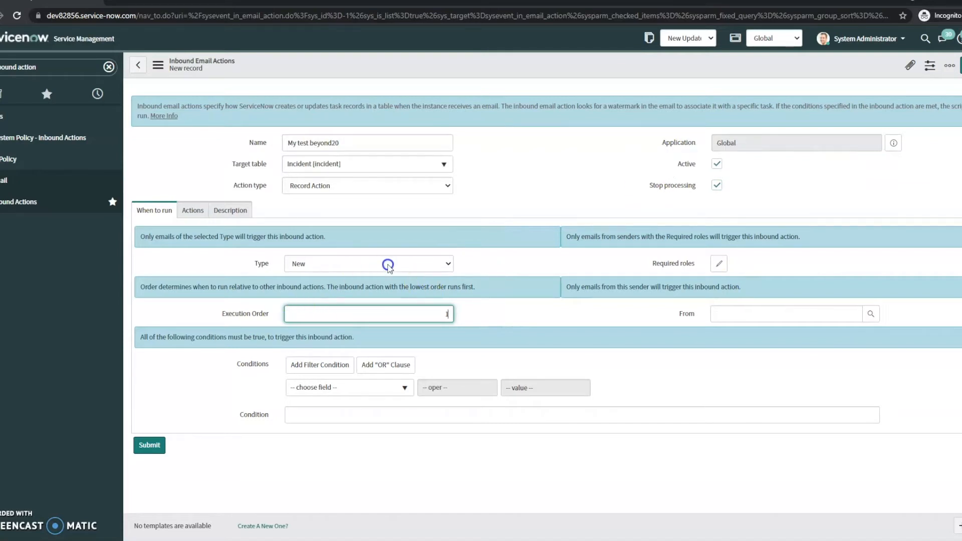
- Keep the email Type as New and choose To as the field of the first filter condition
left_click(290, 264)
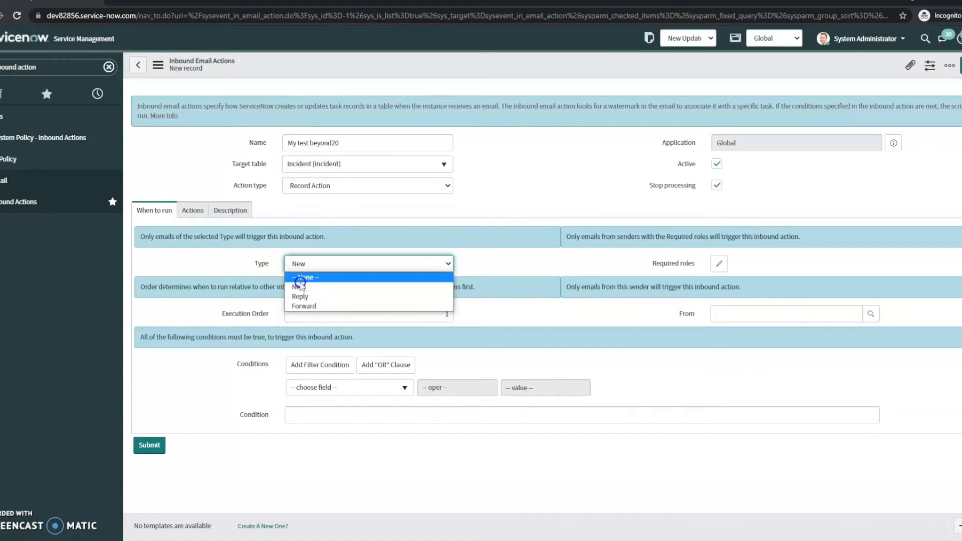
left_click(303, 286)
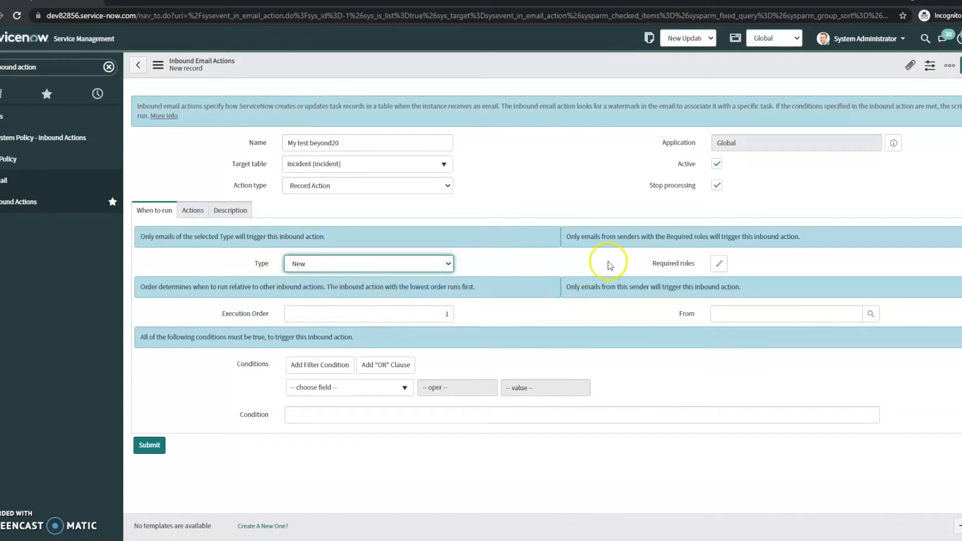
left_click(333, 388)
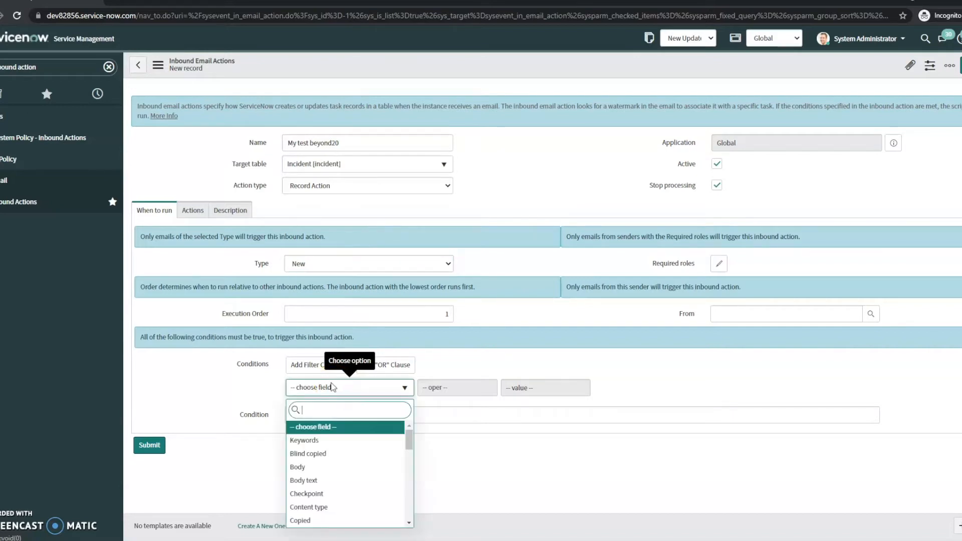
scroll(339, 430, "down", 5)
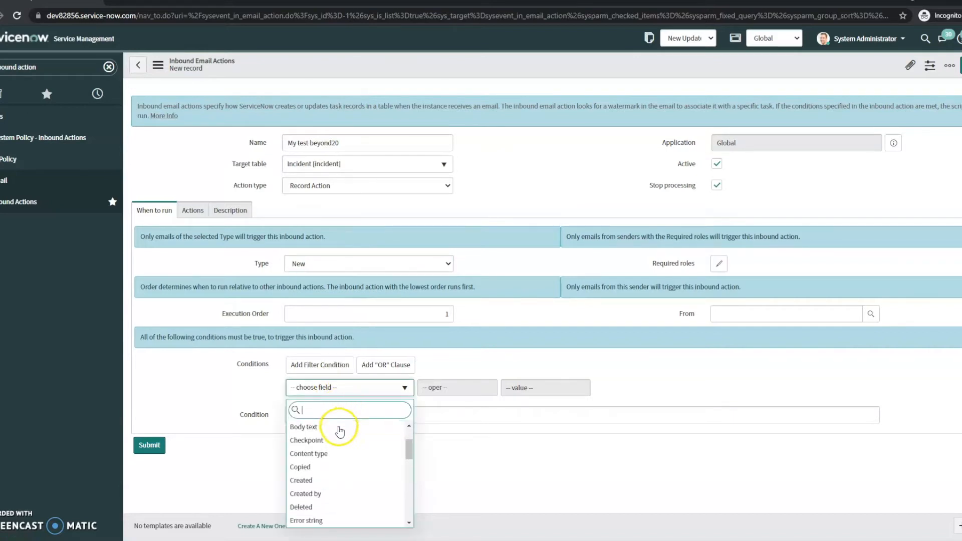
scroll(341, 435, "down", 5)
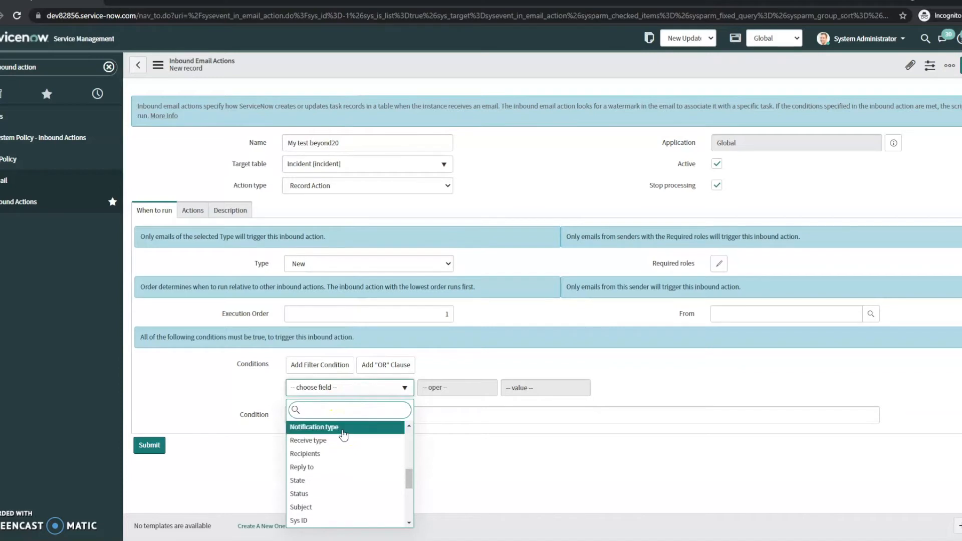
left_click(343, 446)
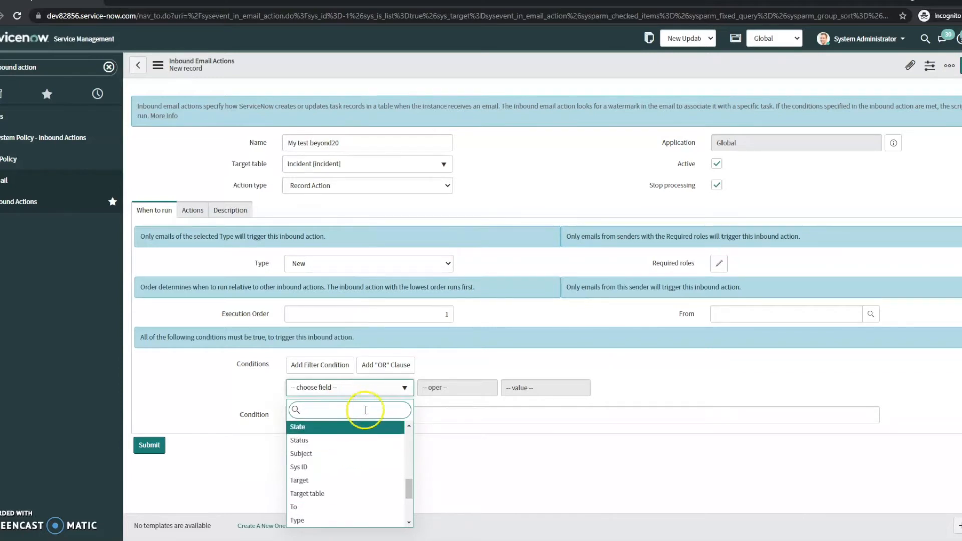
scroll(351, 461, "up", 10)
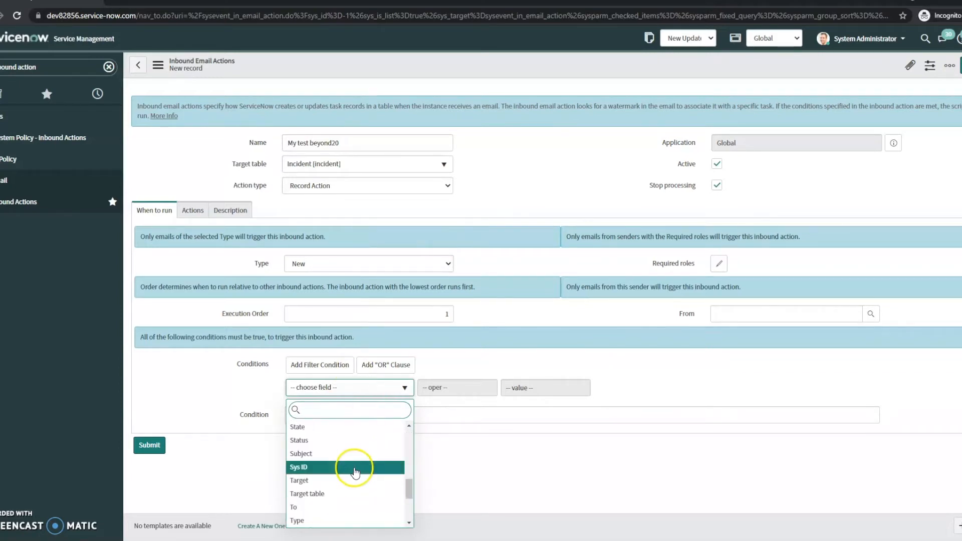
scroll(351, 463, "down", 10)
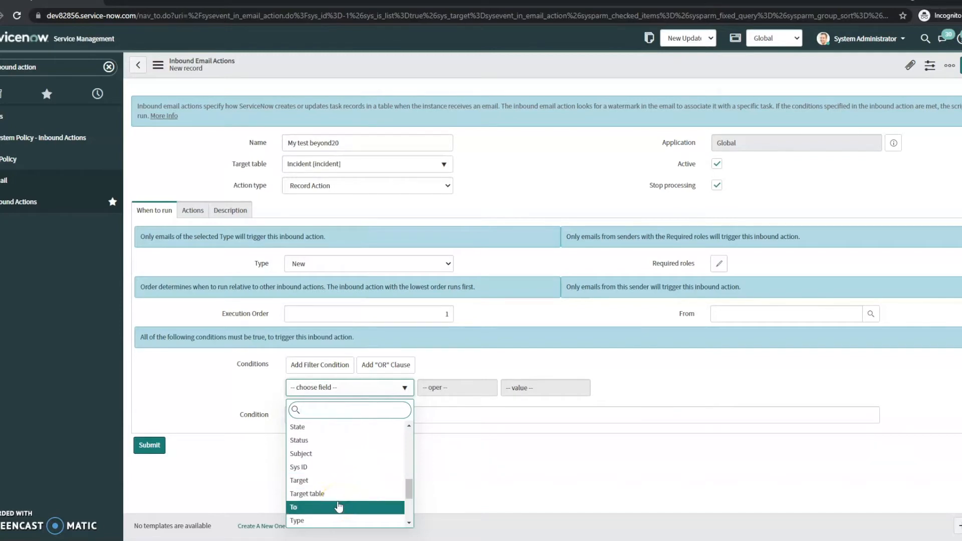
left_click(331, 494)
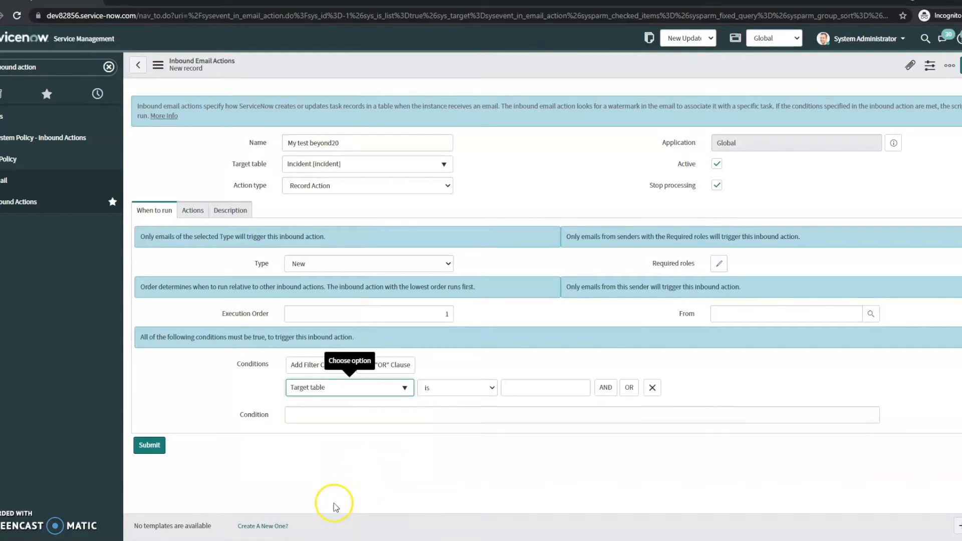
left_click(362, 394)
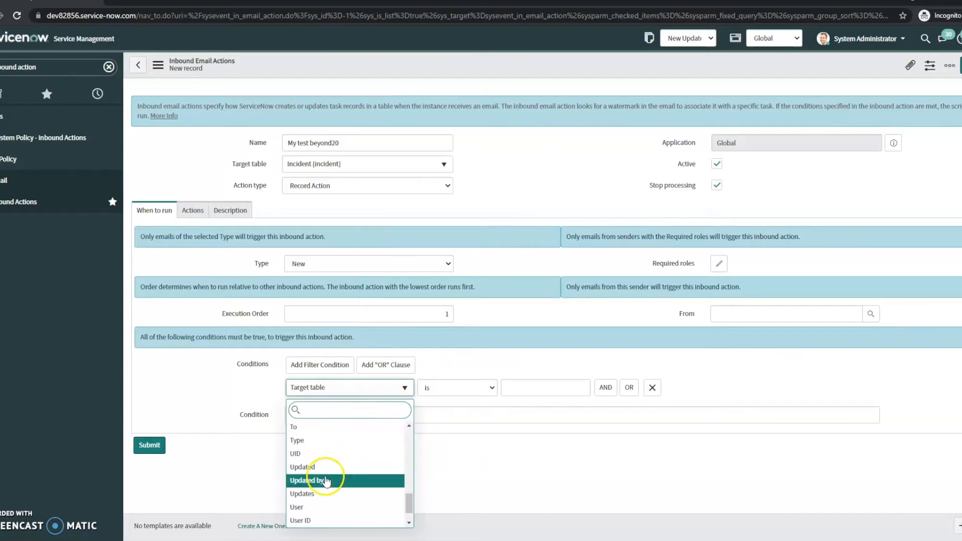
left_click(302, 427)
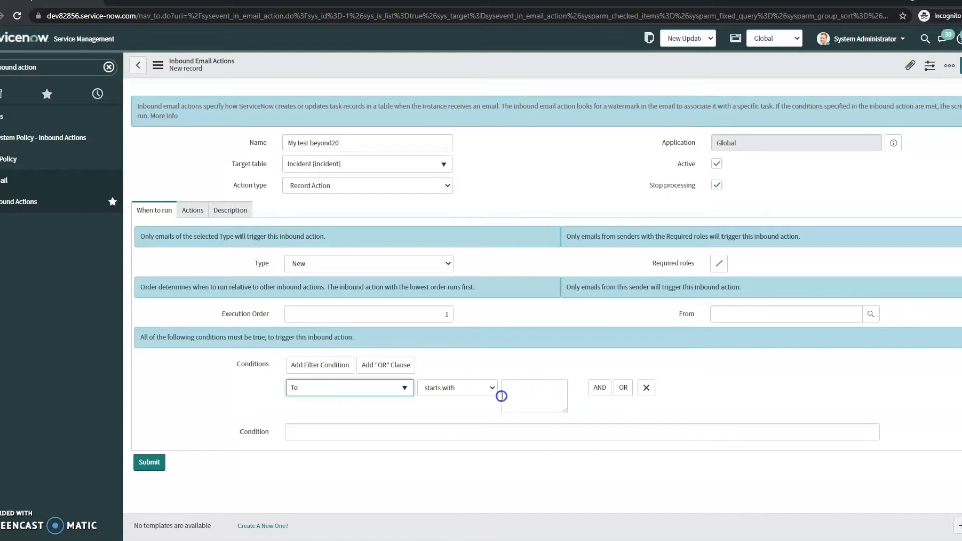
- Set the condition operator to contains and paste the instance's email address as the value
left_click(480, 390)
left_click(433, 229)
left_click(534, 396)
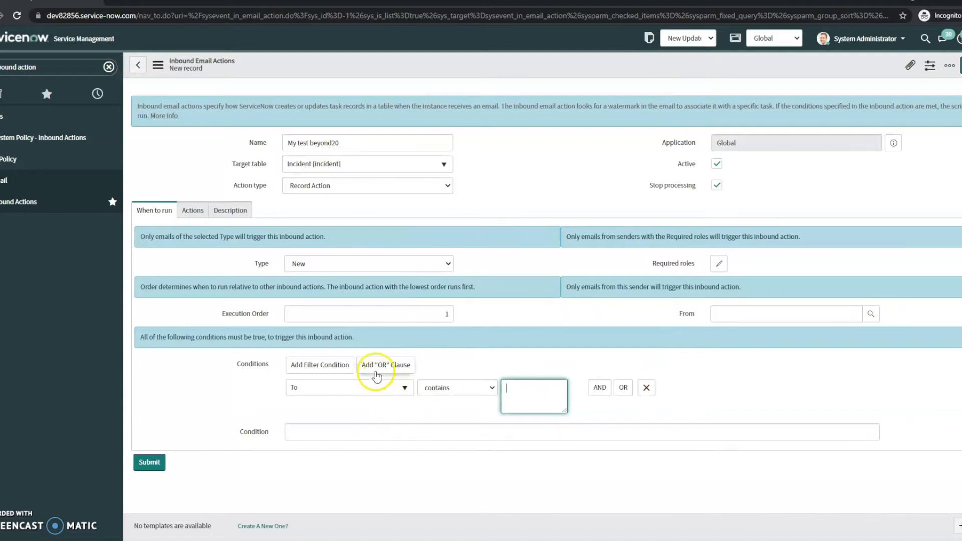
key("alt+Tab")
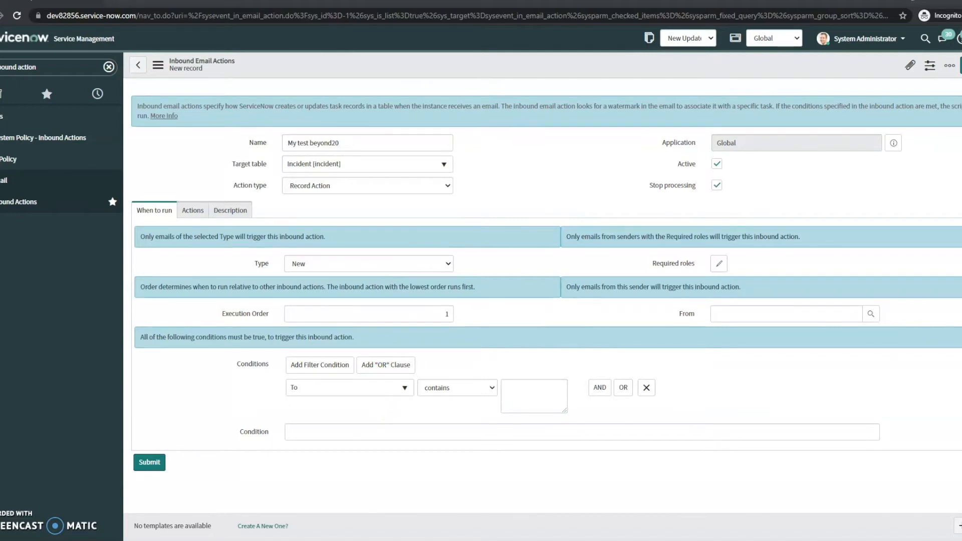
left_click(521, 391)
key("ctrl+v")
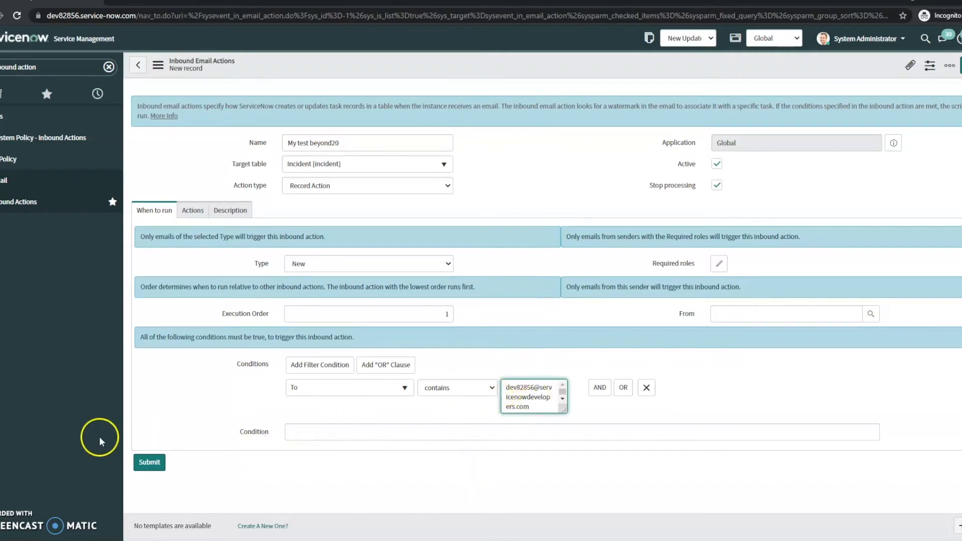
- On the Actions tab, add a field action setting Caller from the email's Sender
left_click(196, 211)
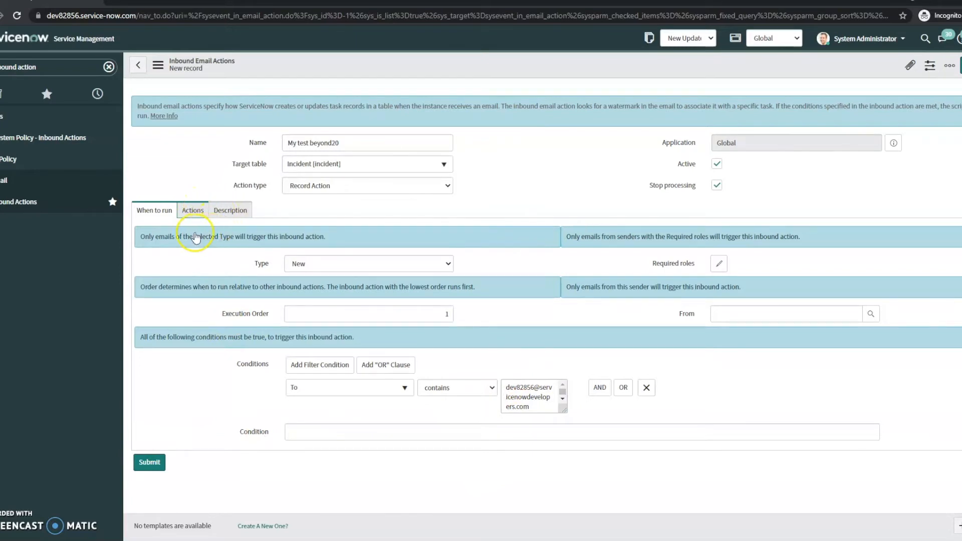
left_click(196, 213)
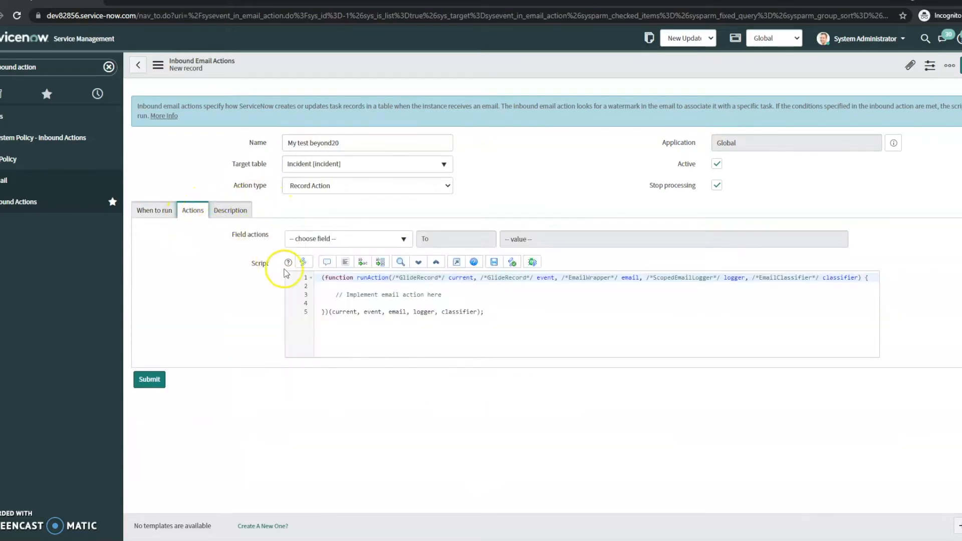
left_click(357, 245)
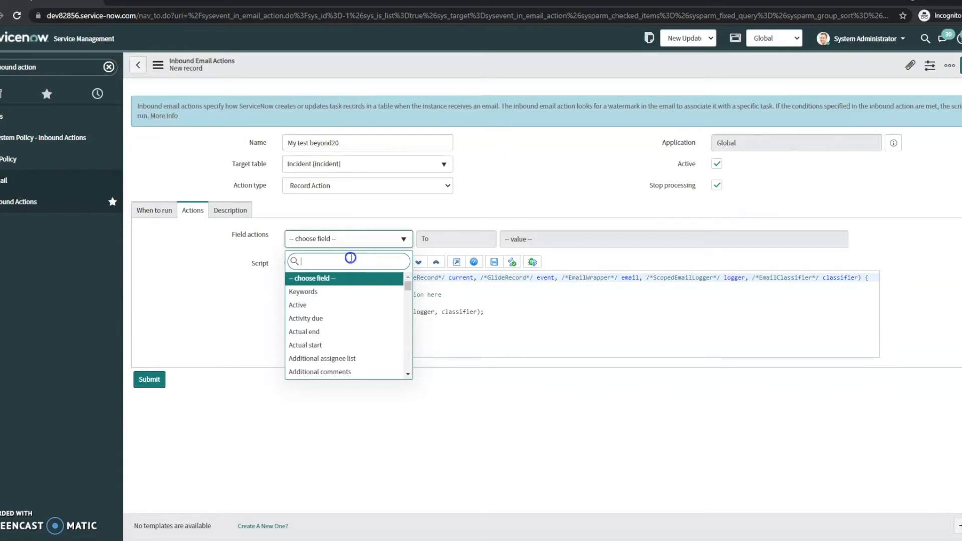
type("call")
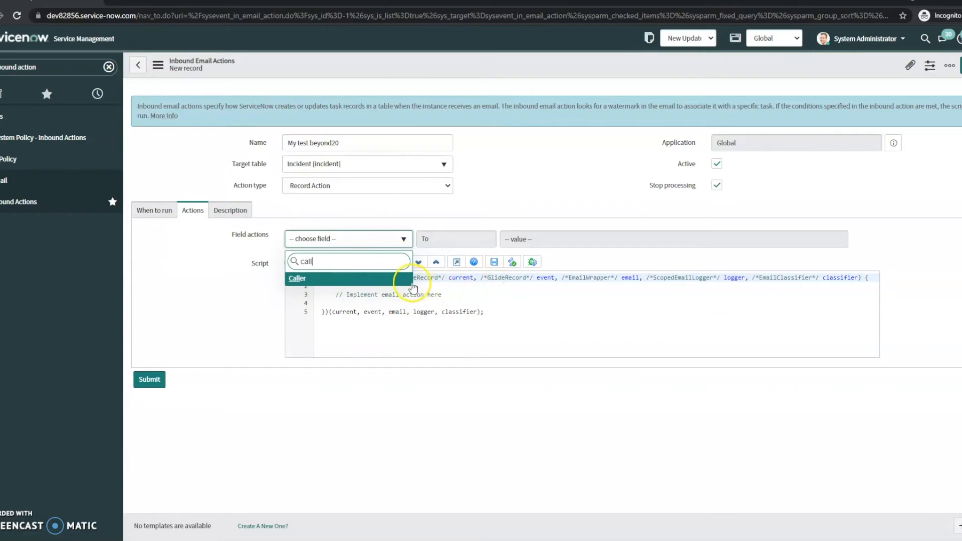
left_click(405, 280)
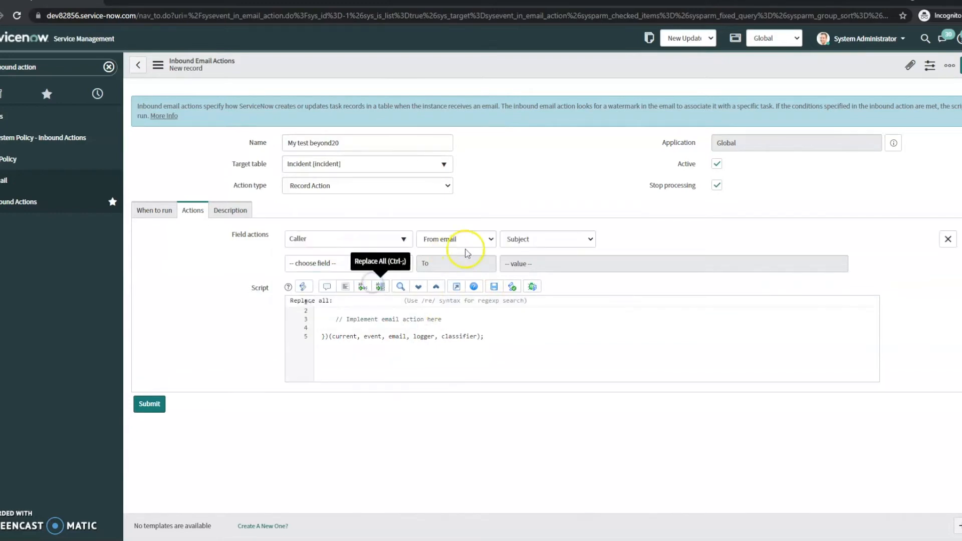
left_click(517, 239)
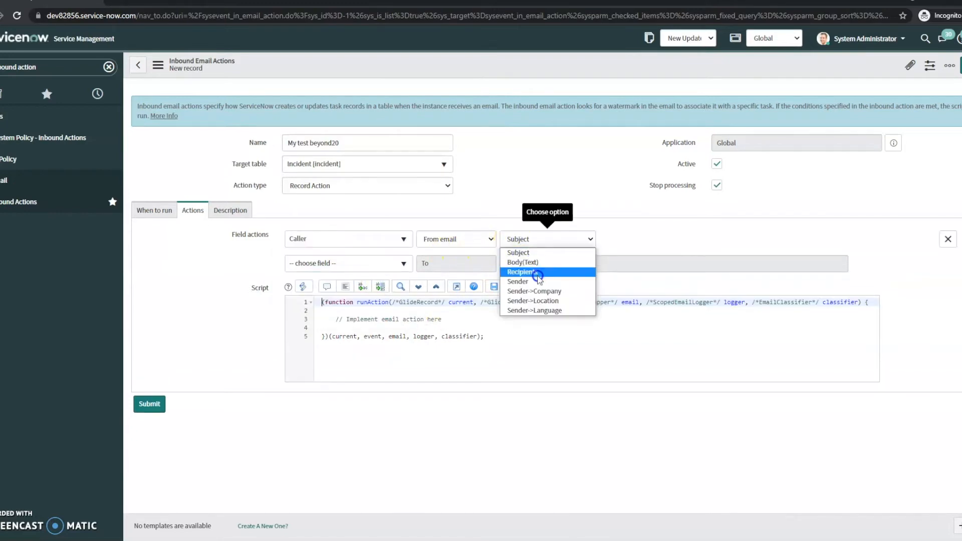
left_click(534, 281)
- Add a second field action setting Description from the email's Body(Text)
left_click(363, 270)
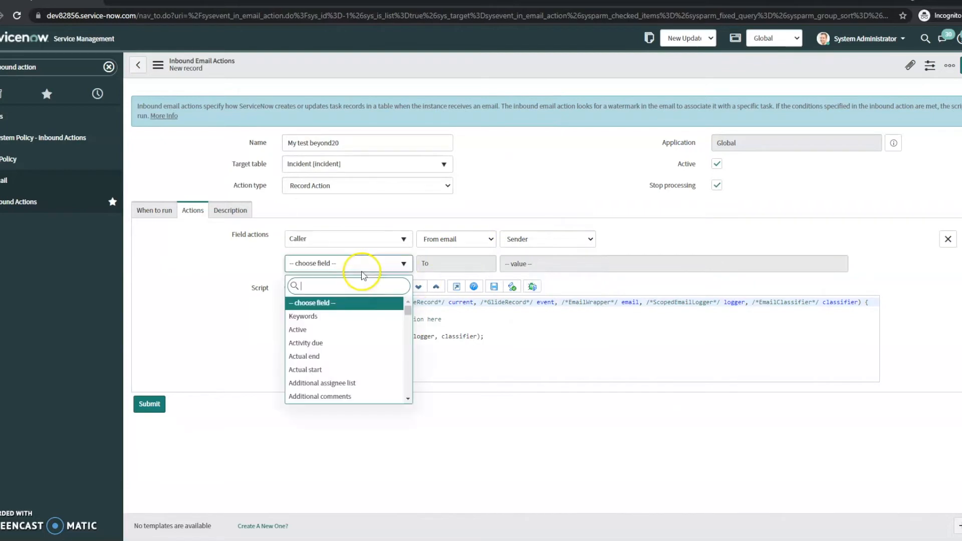
type("body")
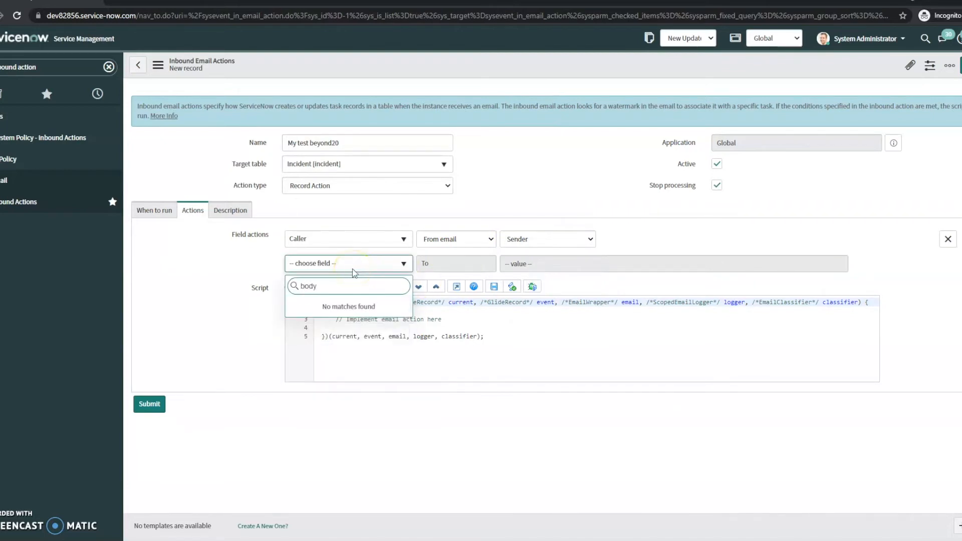
key("BackSpace")
key("BackSpace")
key("BackSpace")
key("BackSpace")
type("des")
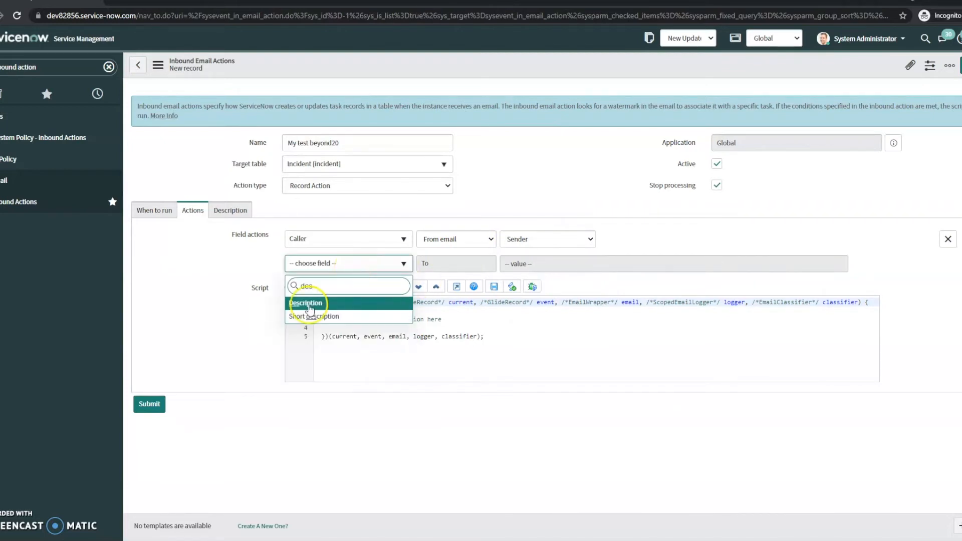
left_click(309, 304)
left_click(531, 264)
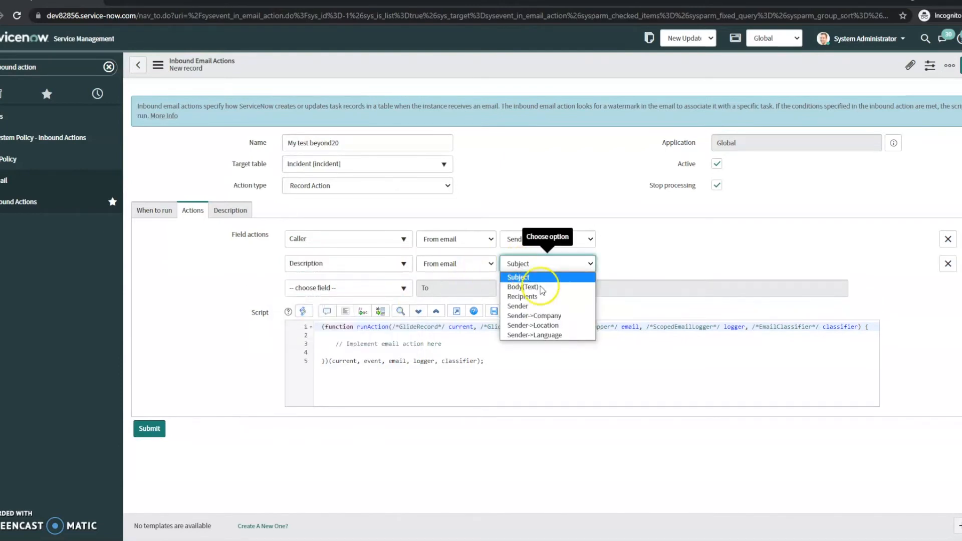
left_click(530, 287)
- Add a field action setting Short description from the email's Subject
left_click(354, 289)
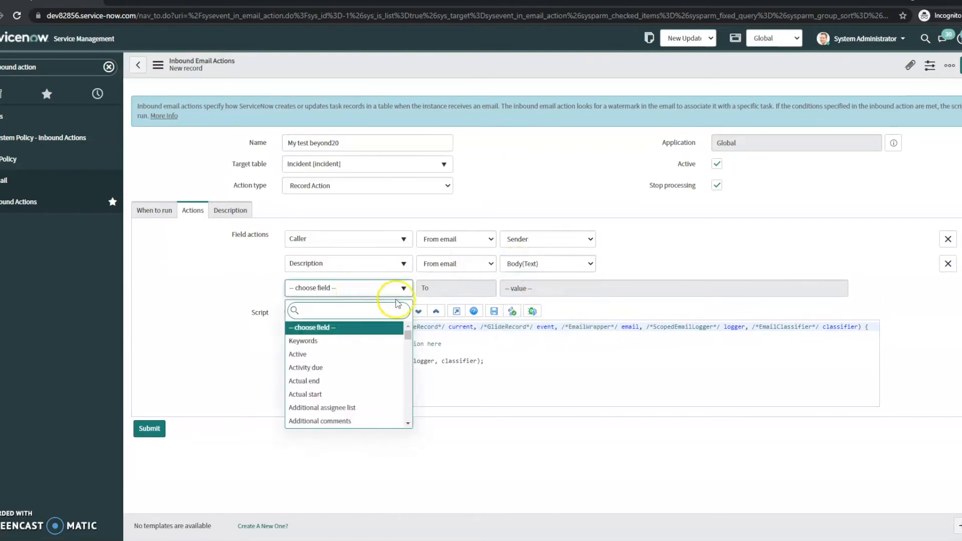
type("short")
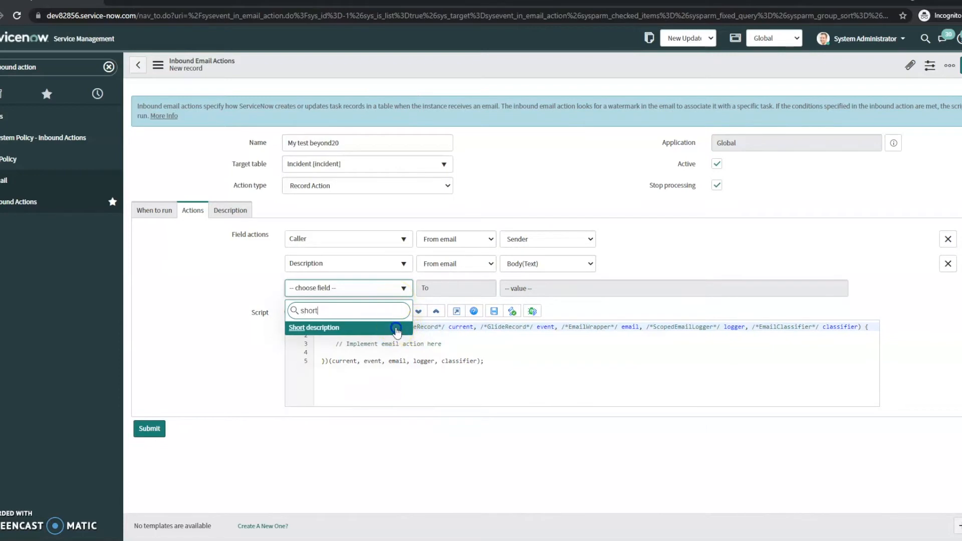
left_click(395, 329)
left_click(485, 289)
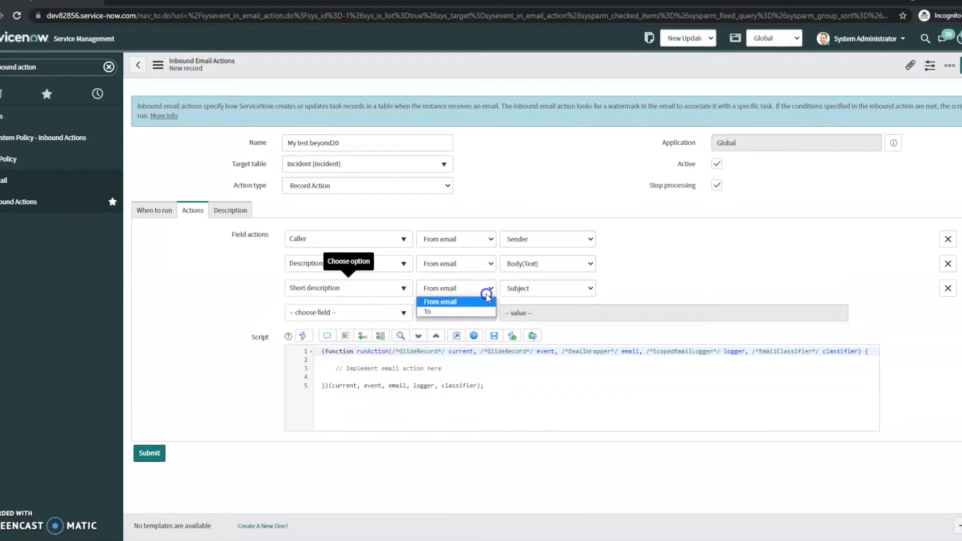
left_click(528, 290)
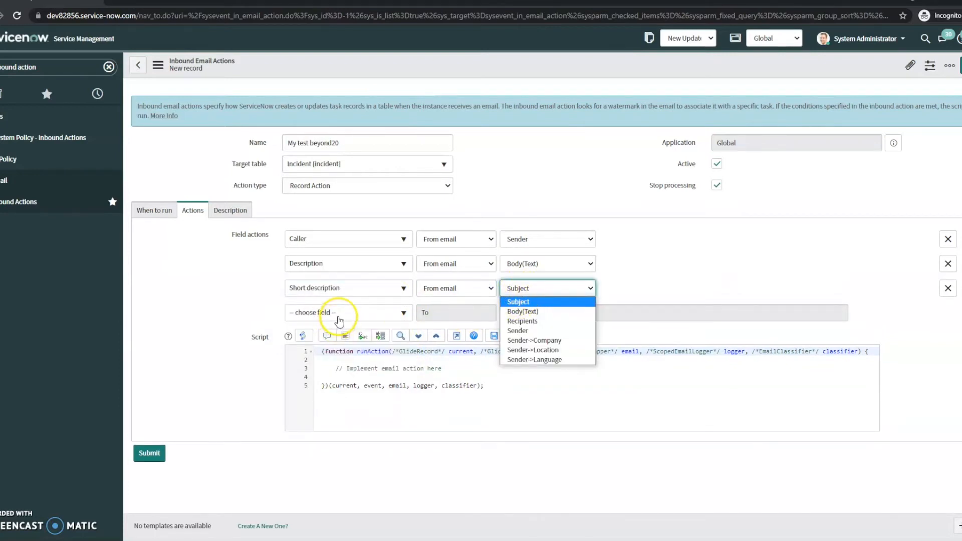
- Add a field action setting Assignment group To the audit group
left_click(343, 313)
scroll(358, 357, "down", 5)
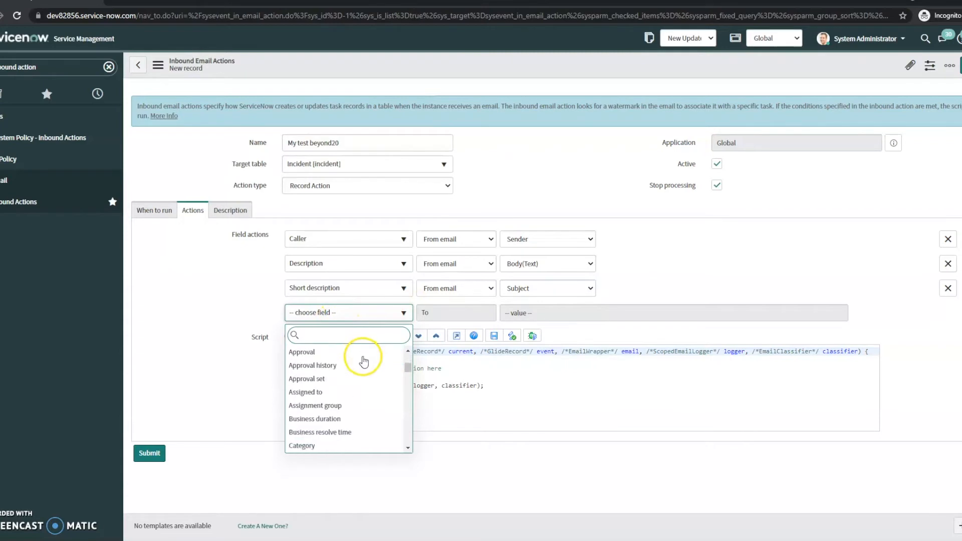
left_click(368, 358)
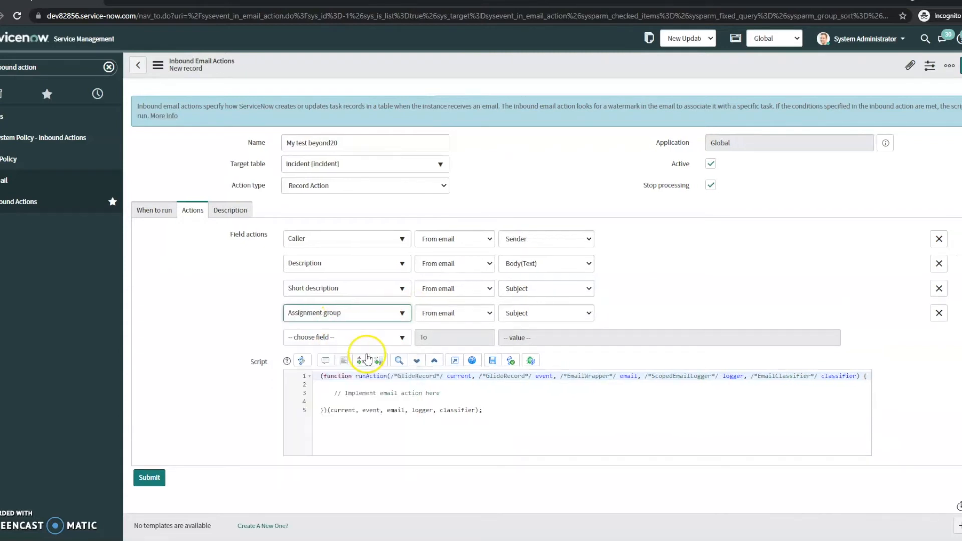
left_click(471, 314)
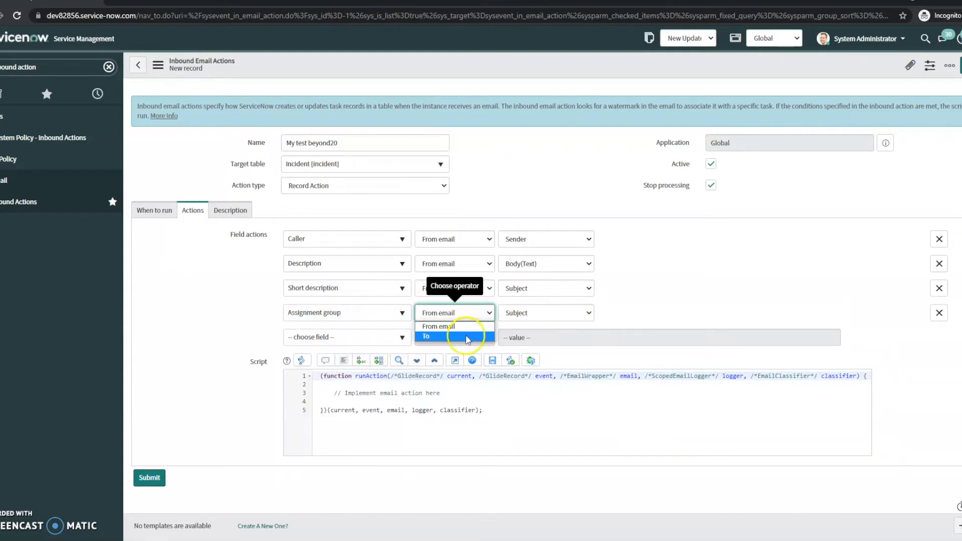
left_click(470, 337)
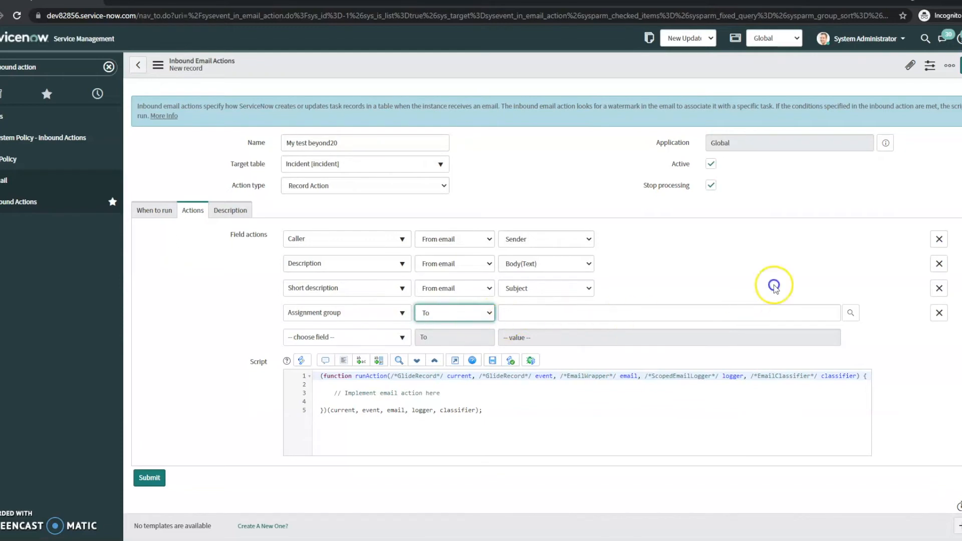
left_click(849, 312)
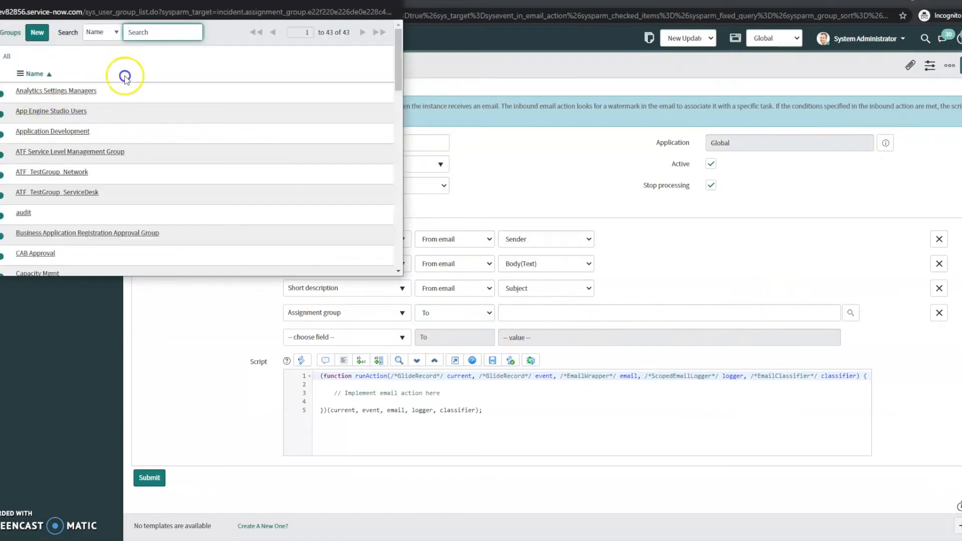
scroll(195, 172, "down", 1)
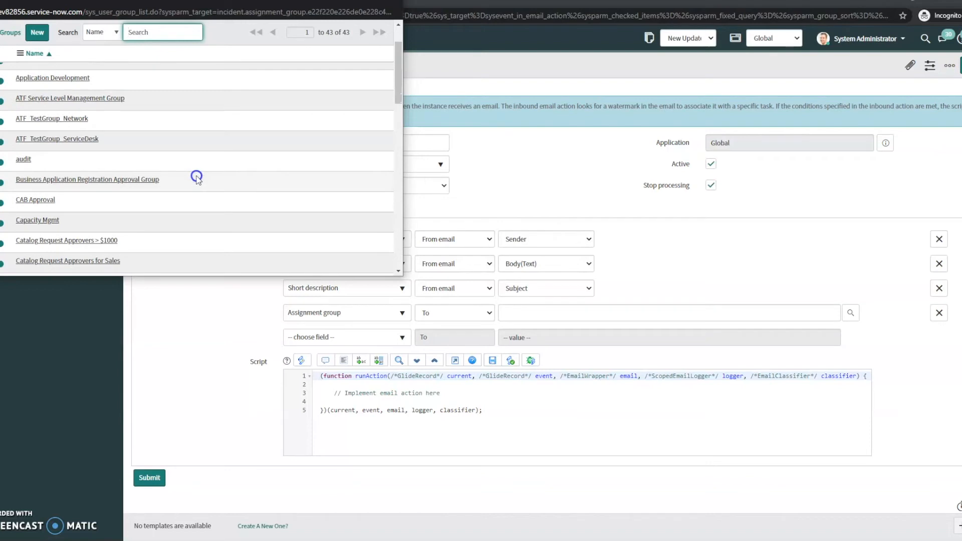
scroll(197, 179, "down", 1)
left_click(44, 104)
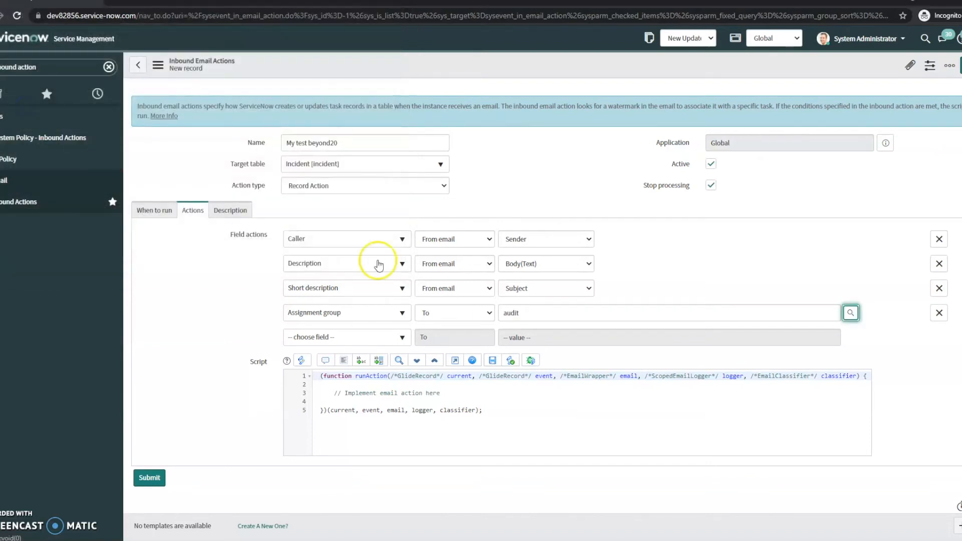
- Add a field action for the Opened field
left_click(384, 337)
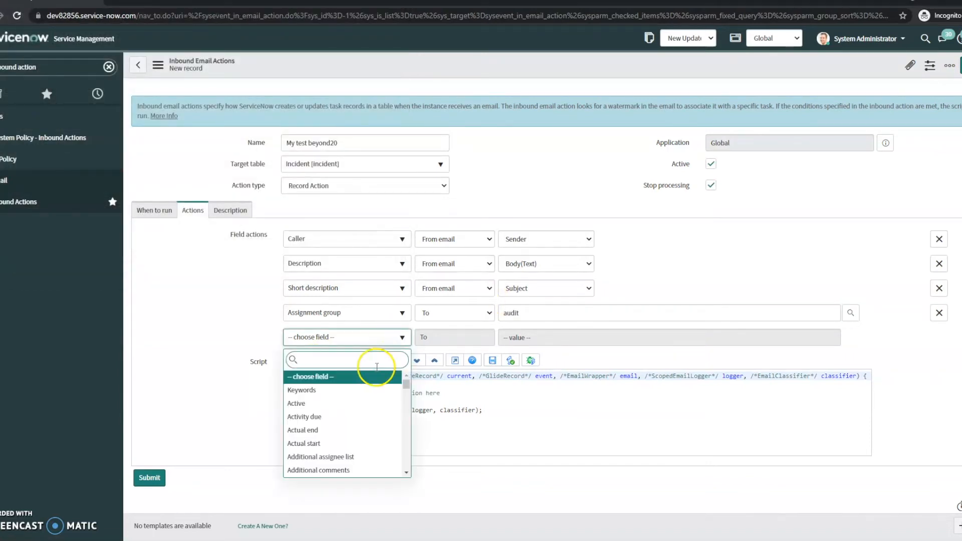
scroll(345, 378, "down", 6)
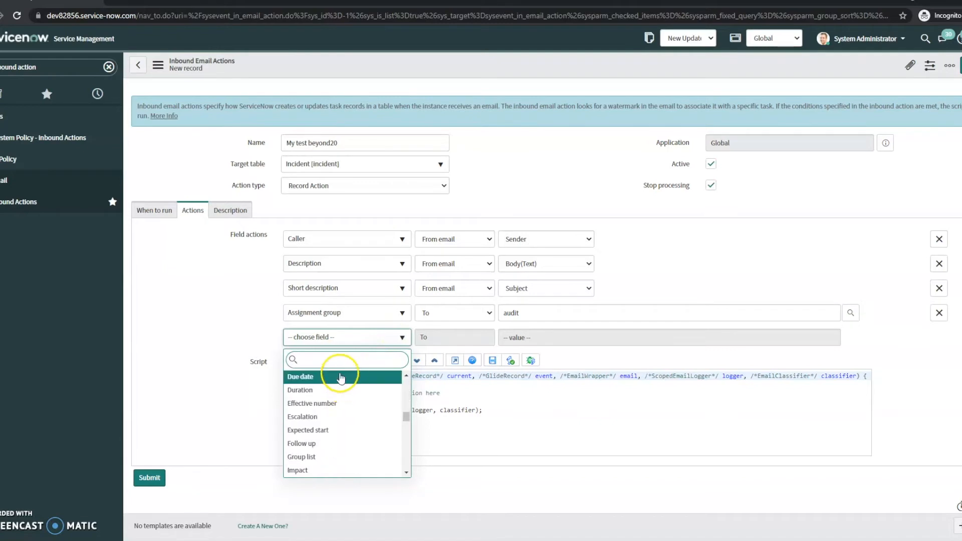
type("sou")
key("BackSpace")
key("BackSpace")
key("BackSpace")
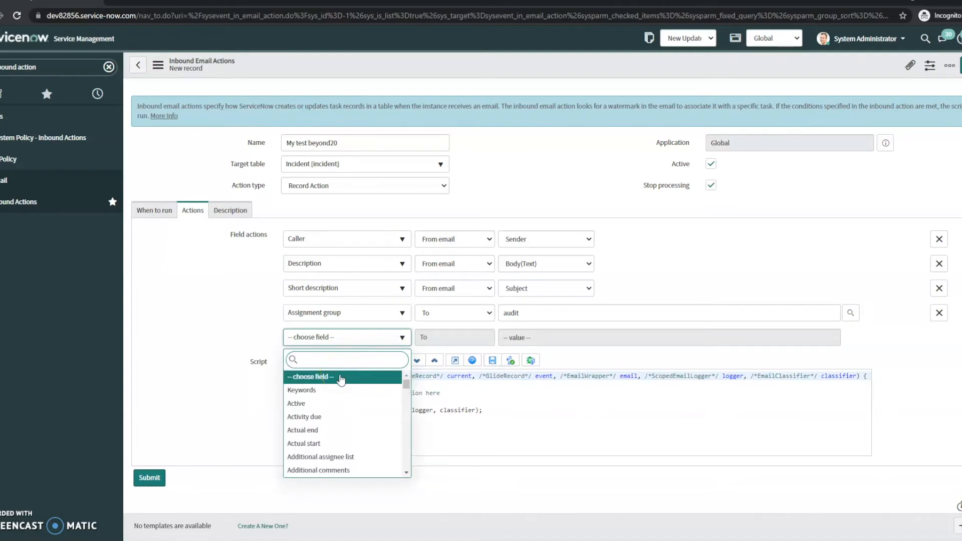
scroll(343, 385, "down", 5)
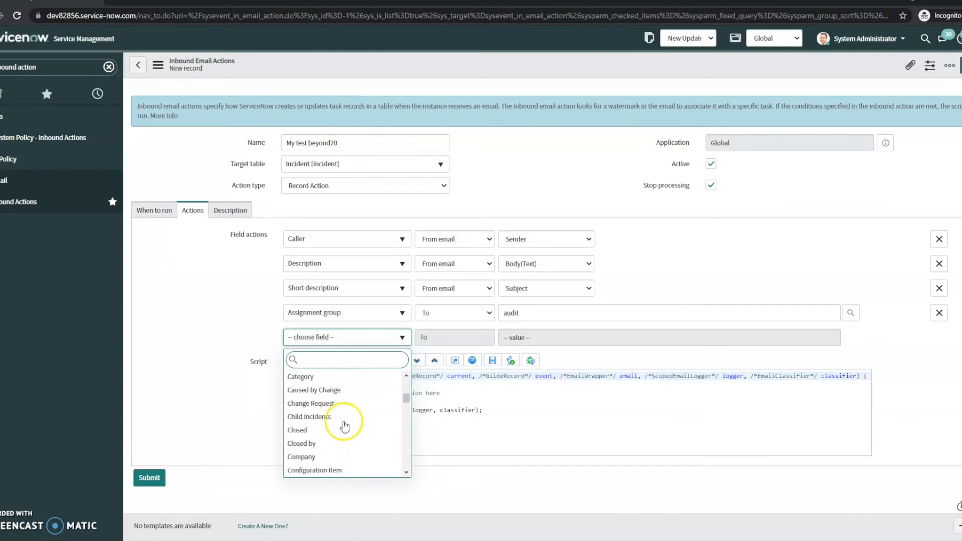
scroll(344, 426, "down", 1)
scroll(344, 426, "down", 1)
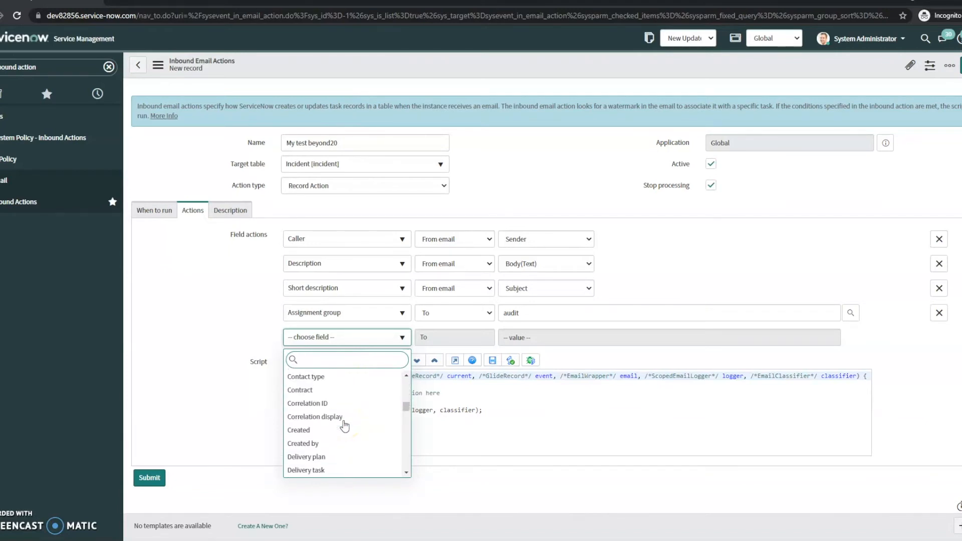
scroll(344, 426, "down", 3)
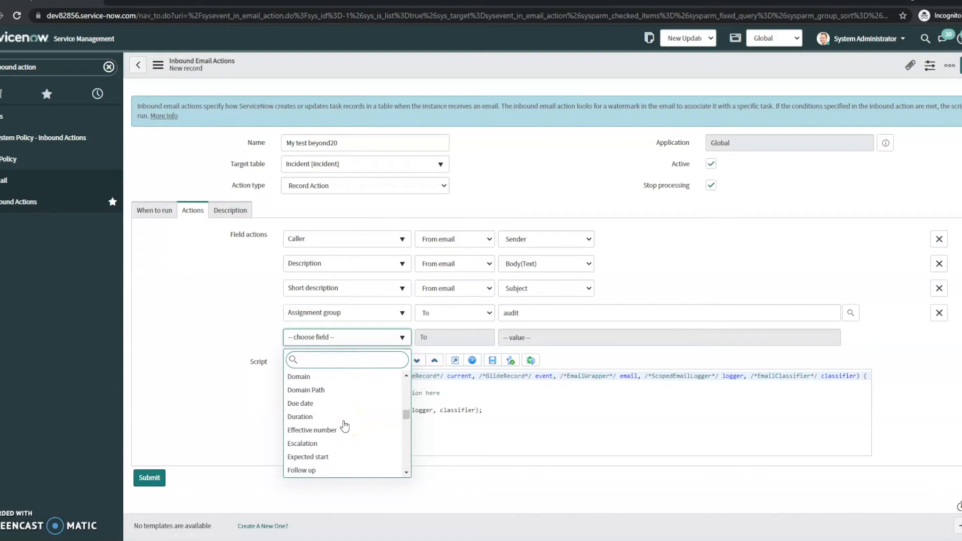
scroll(344, 426, "down", 1)
scroll(343, 424, "up", 1)
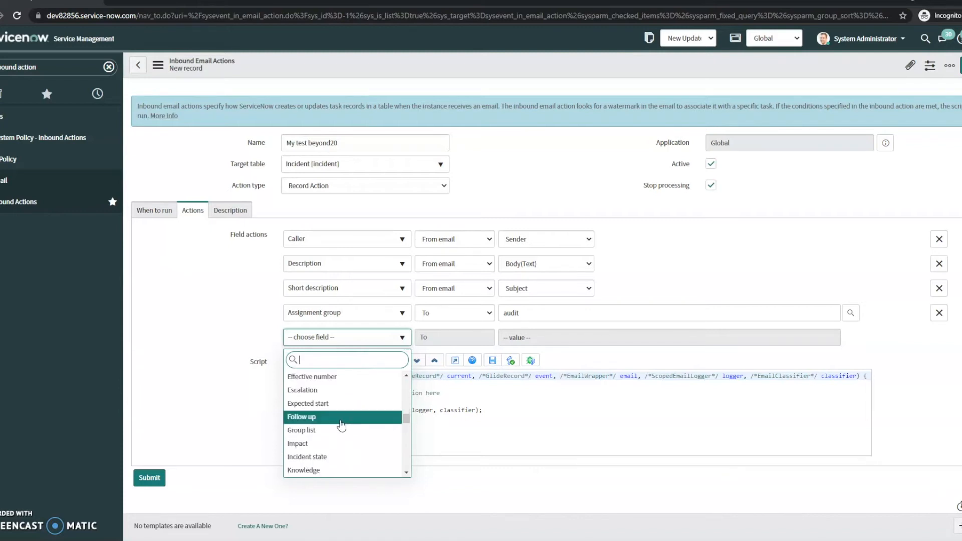
scroll(338, 444, "down", 2)
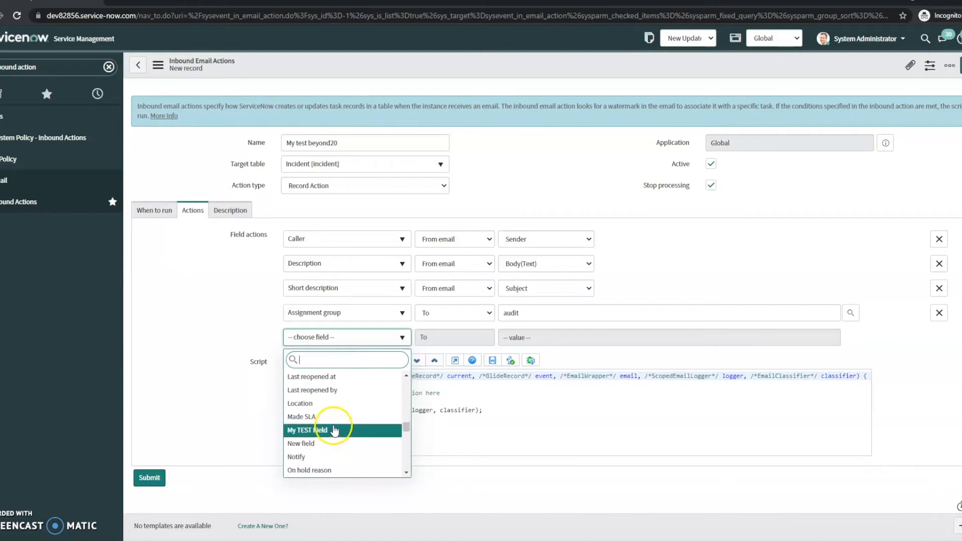
scroll(334, 420, "down", 1)
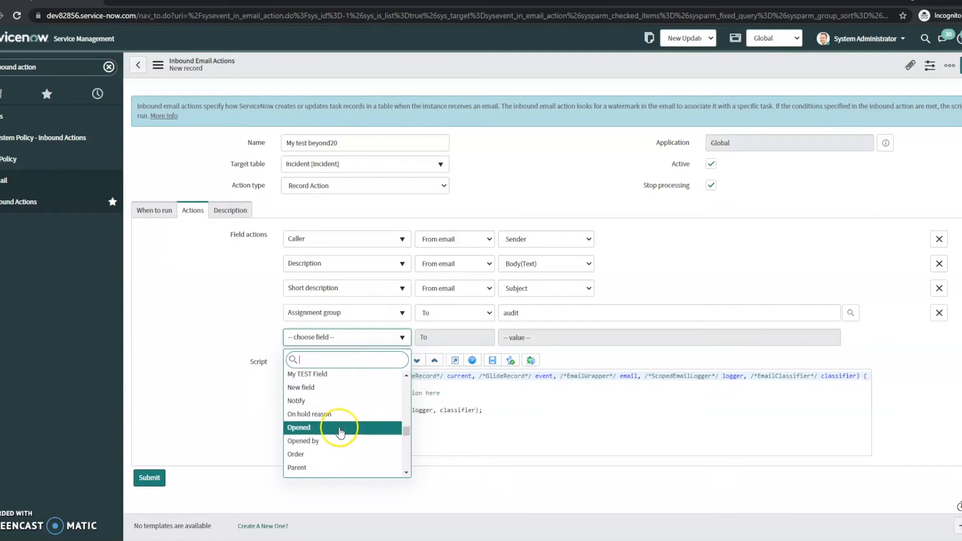
left_click(333, 429)
- Browse the list of incident fields and remove the Opened field action
left_click(354, 339)
scroll(352, 397, "down", 1)
scroll(350, 401, "down", 3)
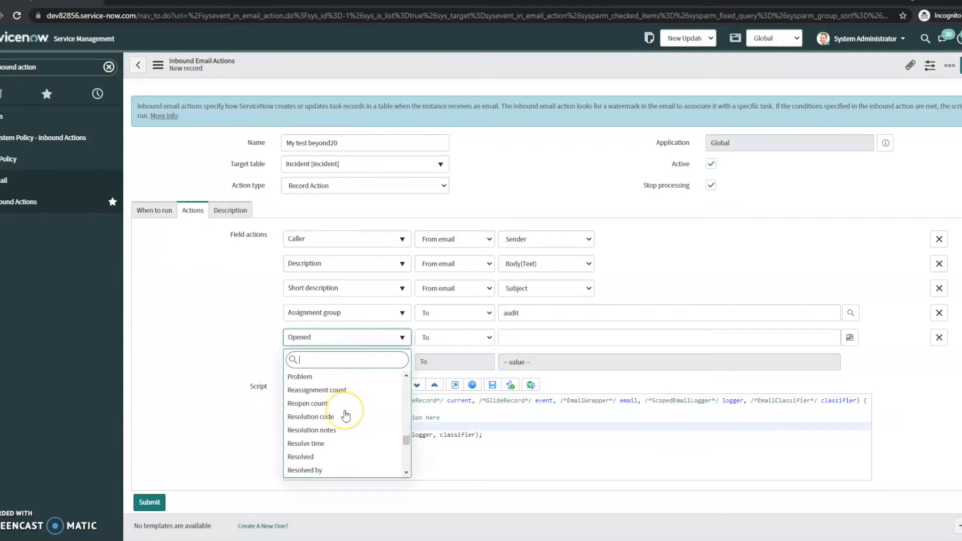
scroll(345, 416, "down", 1)
scroll(345, 415, "down", 1)
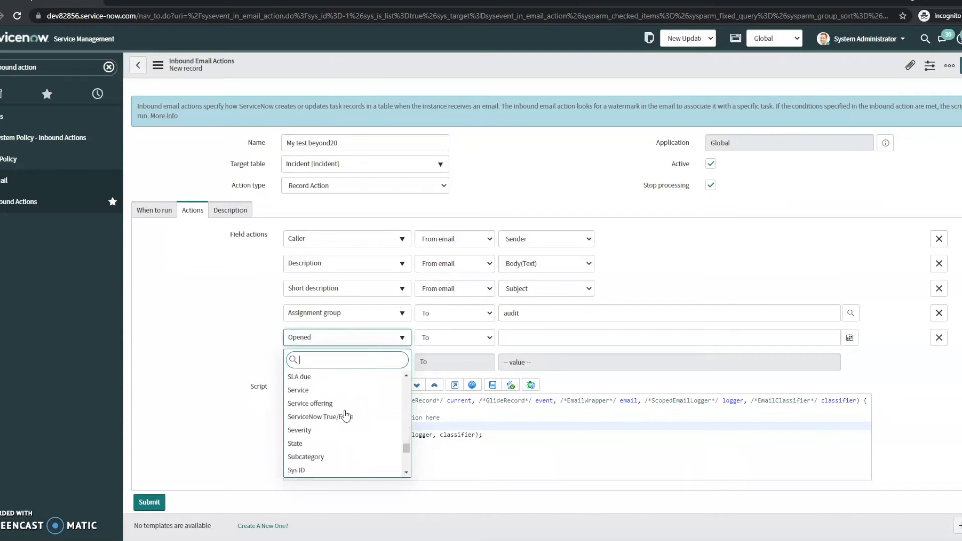
scroll(345, 416, "down", 2)
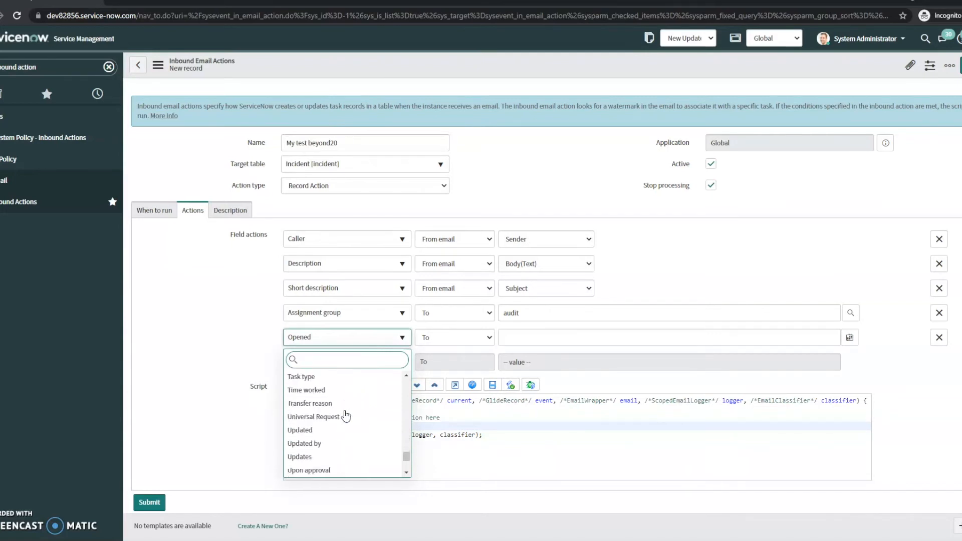
scroll(345, 416, "down", 2)
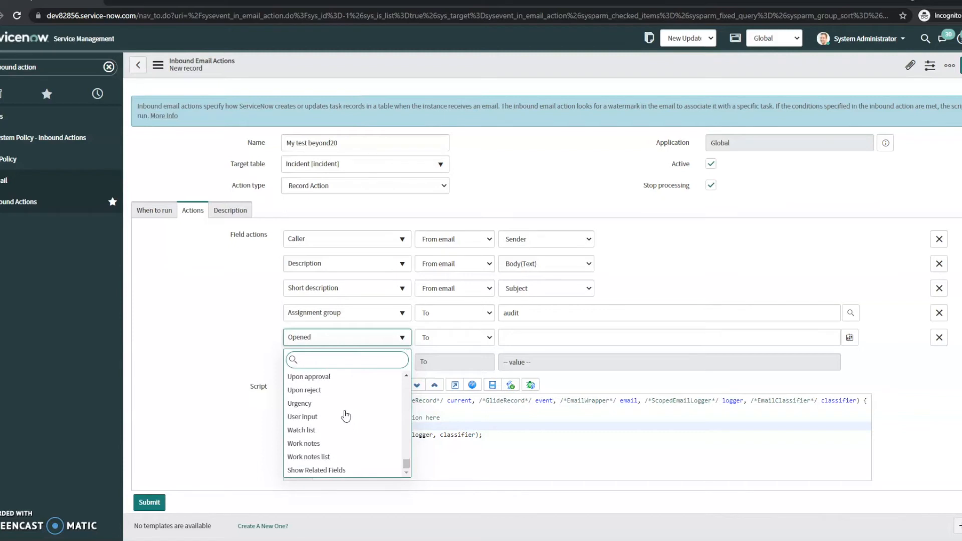
scroll(369, 406, "up", 2)
scroll(370, 405, "down", 2)
left_click(392, 407)
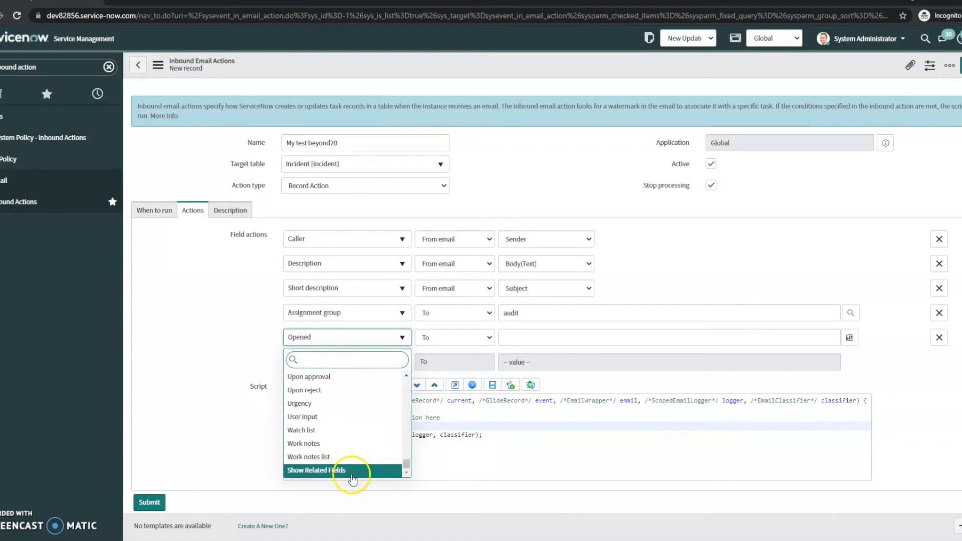
scroll(358, 456, "up", 5)
scroll(359, 449, "up", 10)
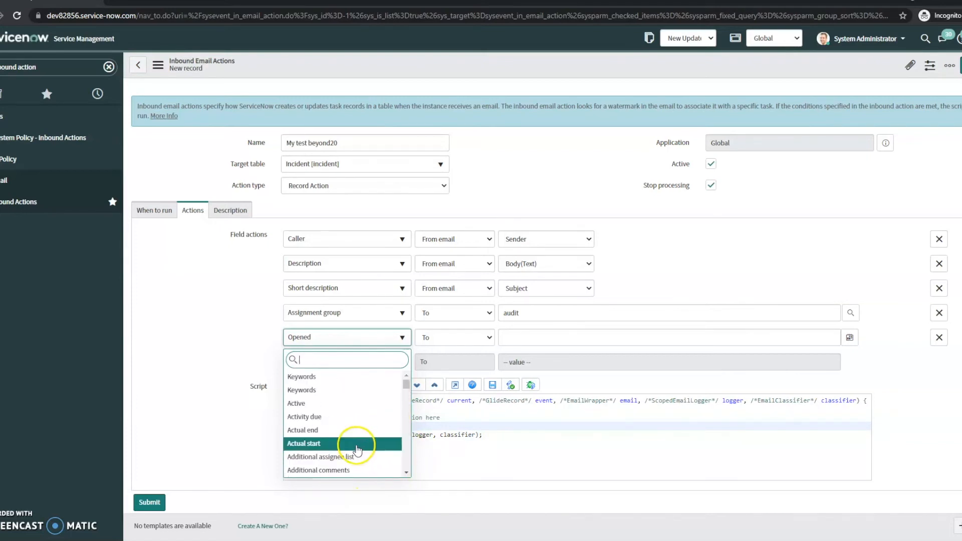
scroll(356, 452, "down", 3)
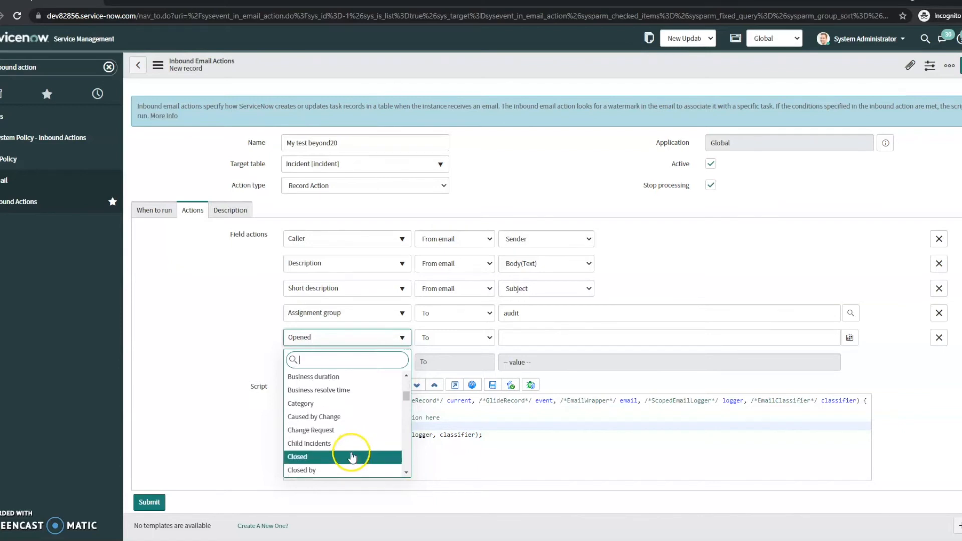
left_click(217, 332)
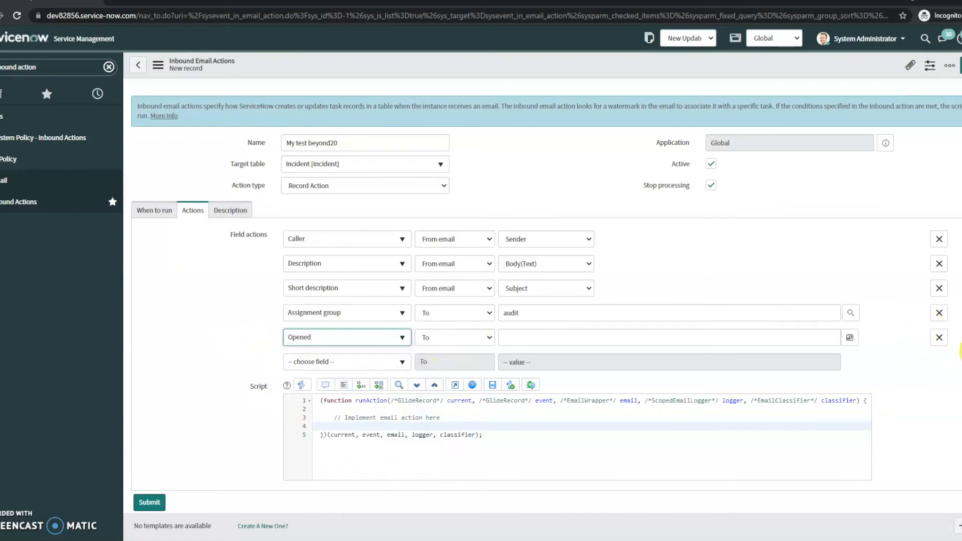
left_click(938, 337)
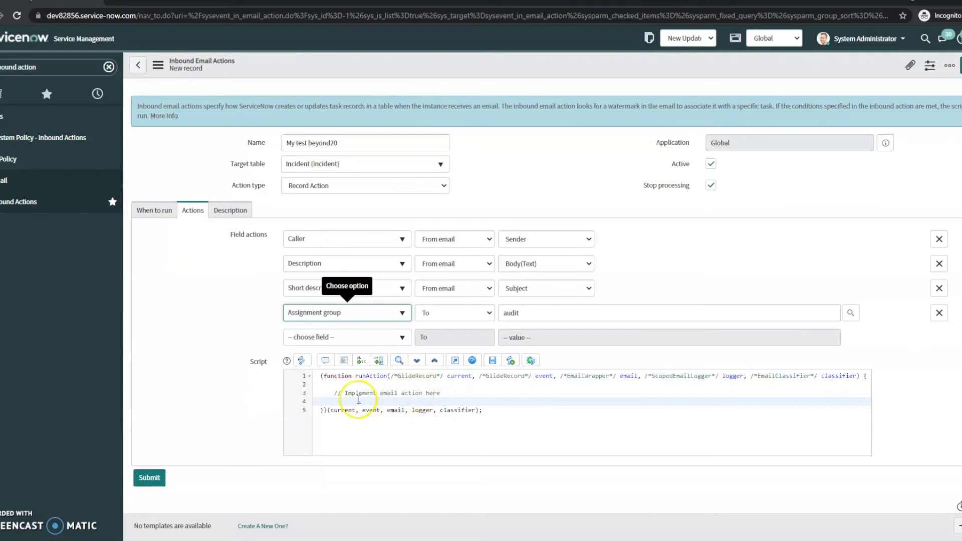
- Switch to the Description tab and save the inbound action record
left_click(332, 391)
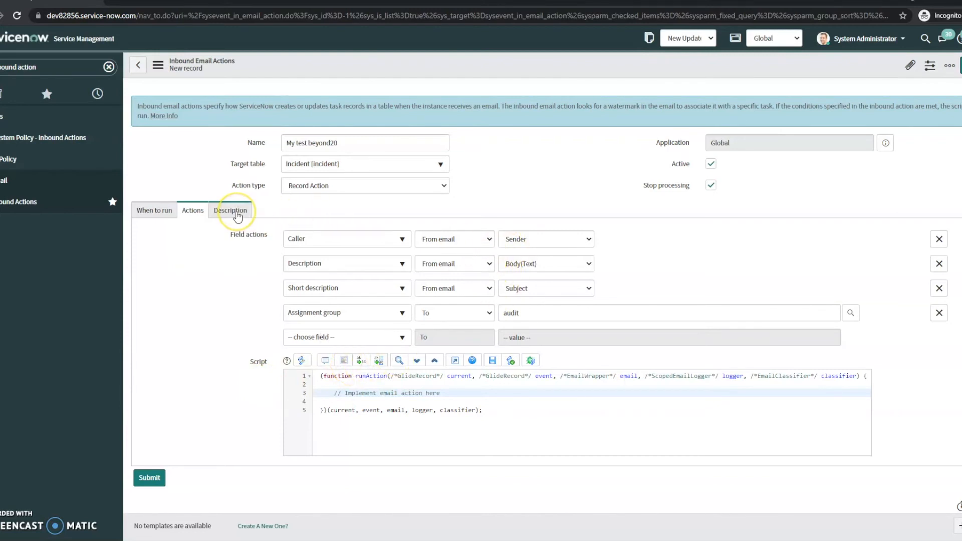
left_click(237, 213)
left_click(317, 241)
right_click(333, 62)
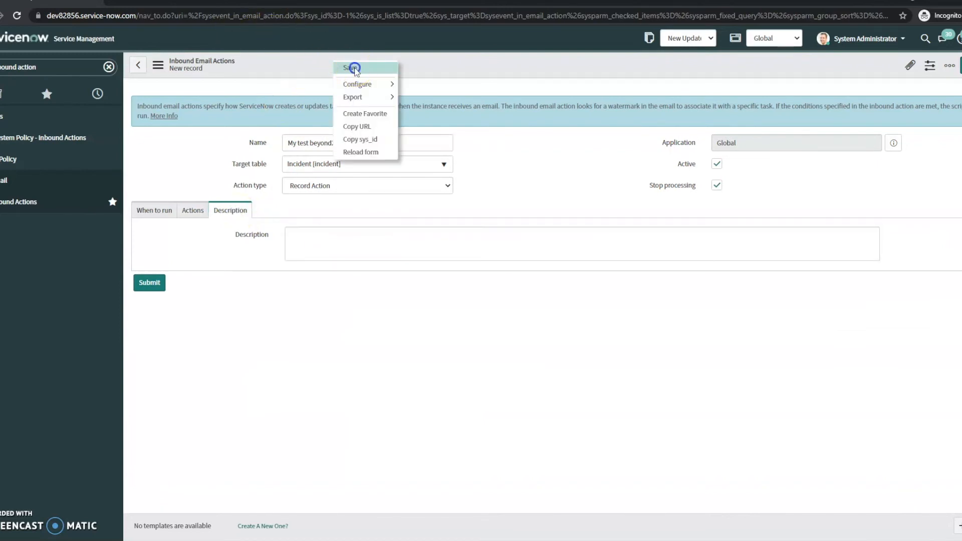
left_click(355, 68)
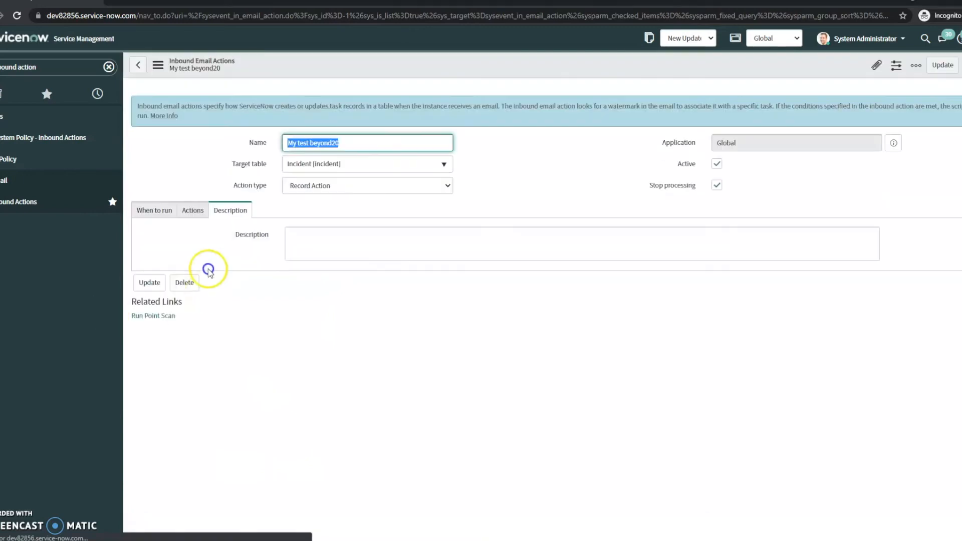
- Enter the description "This is my test inbound action" and save the record again
left_click(357, 257)
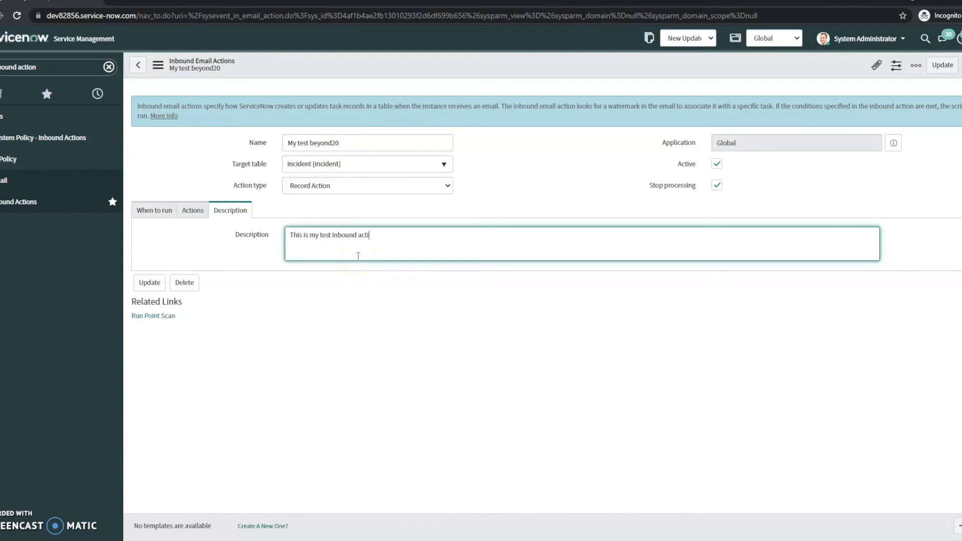
right_click(373, 81)
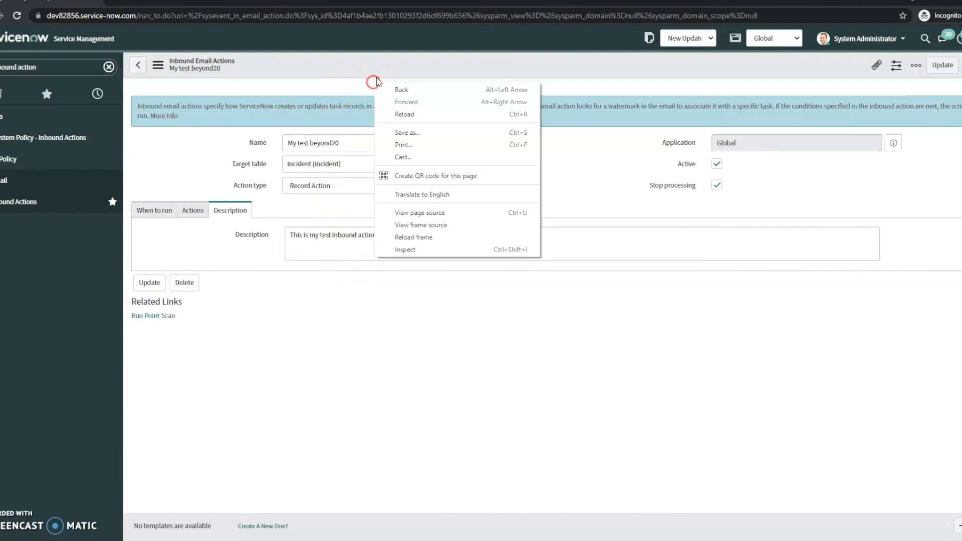
right_click(393, 69)
left_click(406, 80)
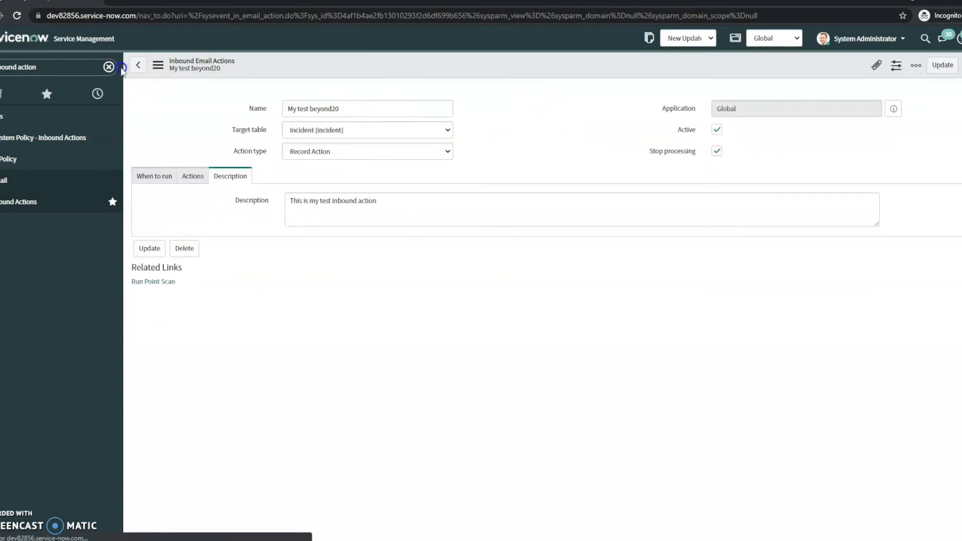
- Open the list of all emails through the navigator filter and sort it by Created, newest first
left_click(109, 70)
left_click(31, 66)
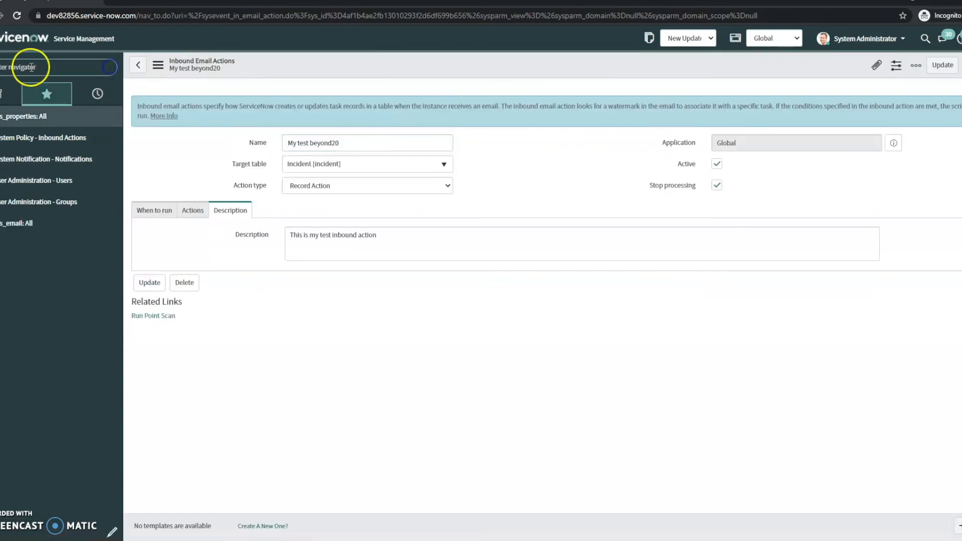
type("emai")
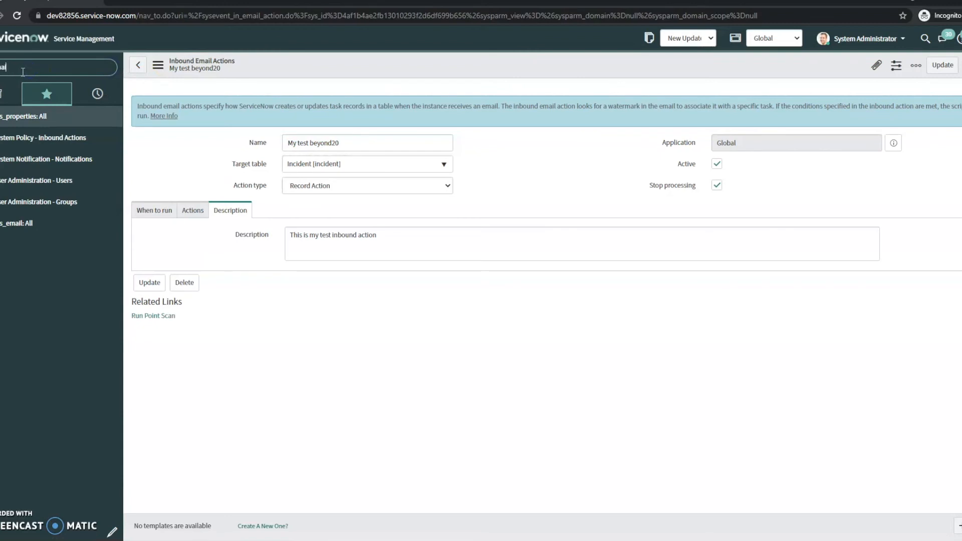
type("l")
left_click(33, 138)
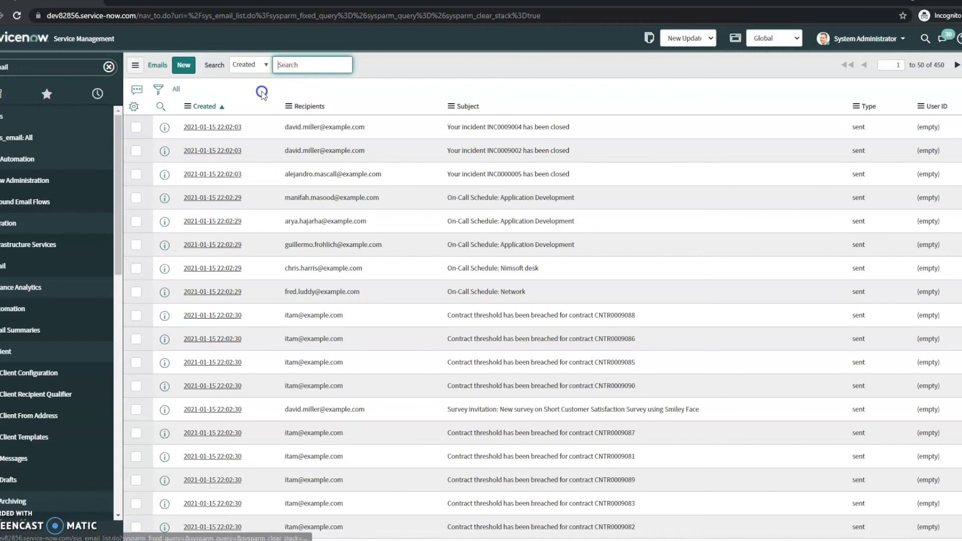
left_click(204, 106)
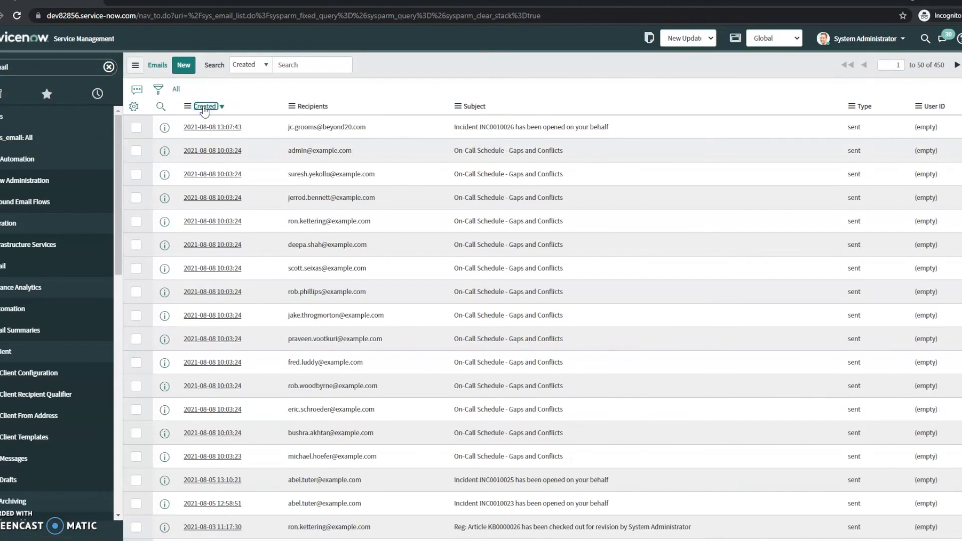
left_click(204, 106)
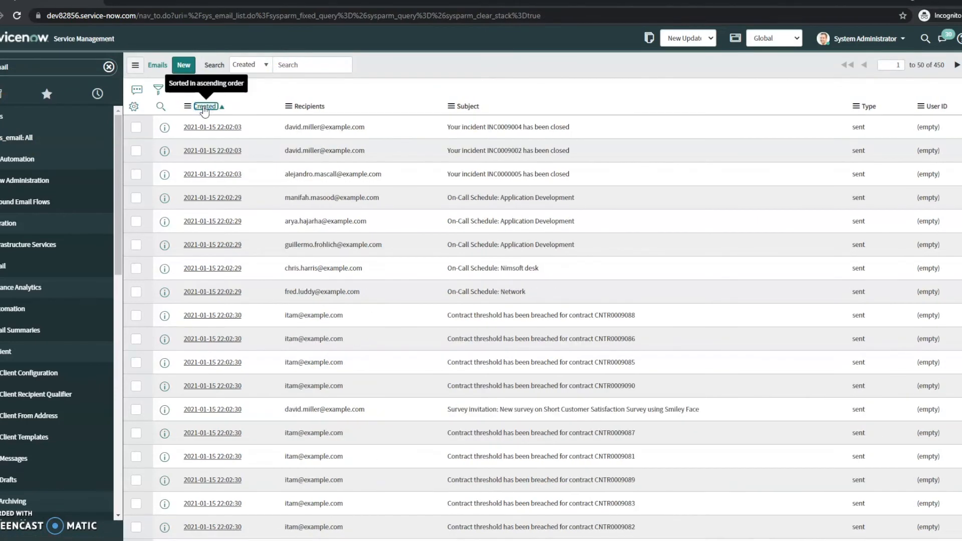
left_click(204, 107)
- Open the received email "This is a test" and review its email log entries
left_click(198, 70)
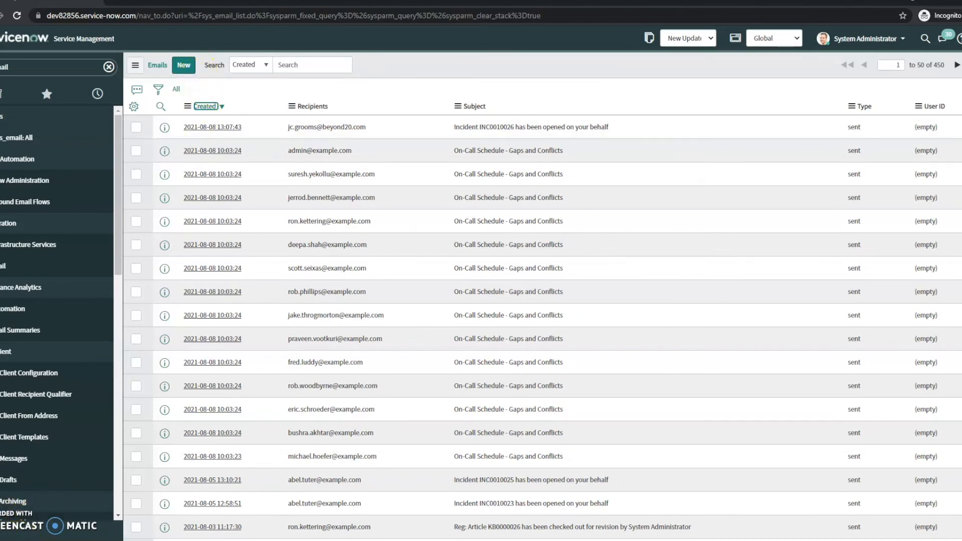
type("prop")
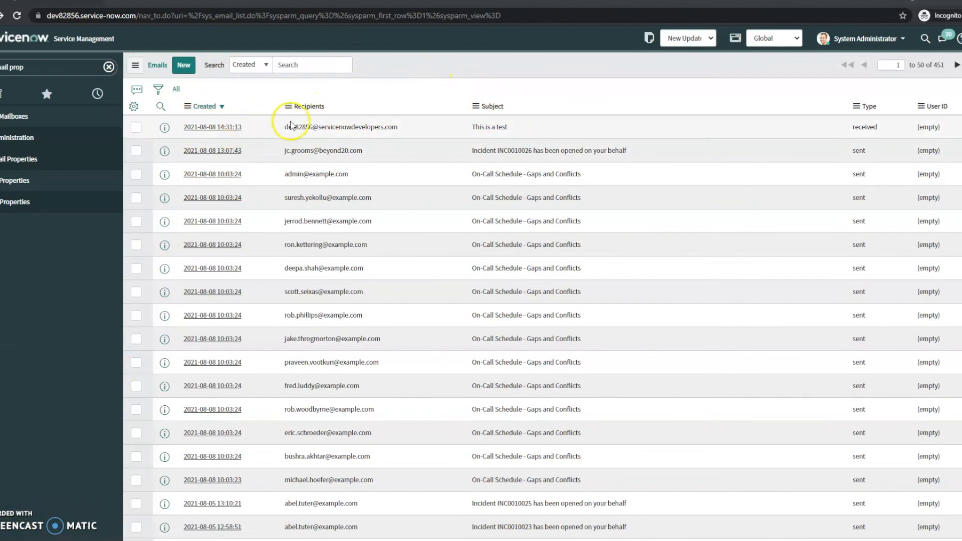
left_click(219, 127)
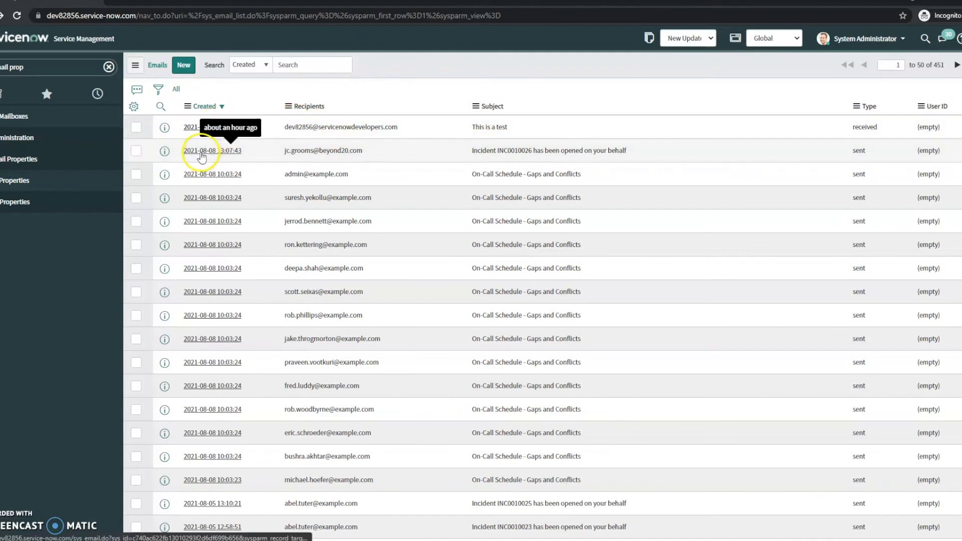
scroll(194, 210, "down", 15)
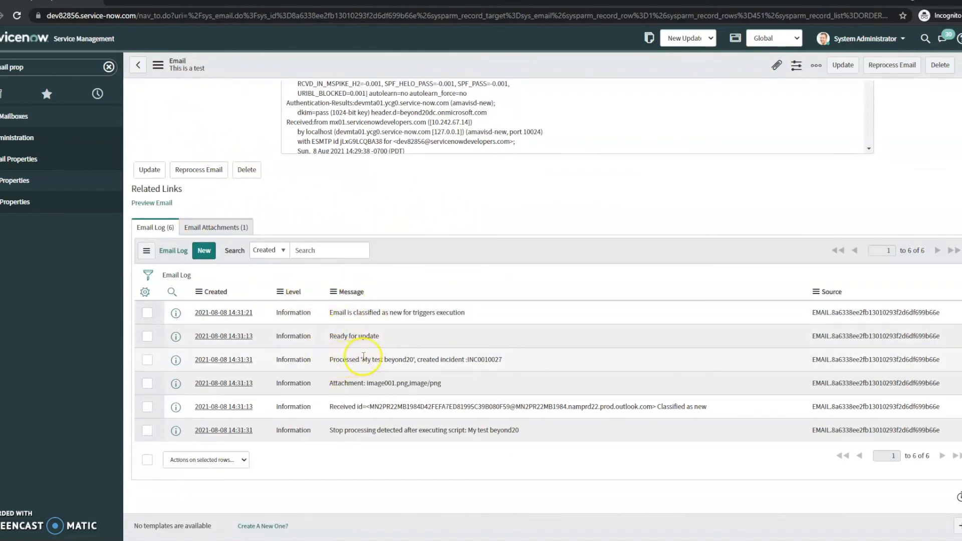
- Copy the created incident number from the log message processed by My test beyond20
double_click(480, 359)
key("ctrl+c")
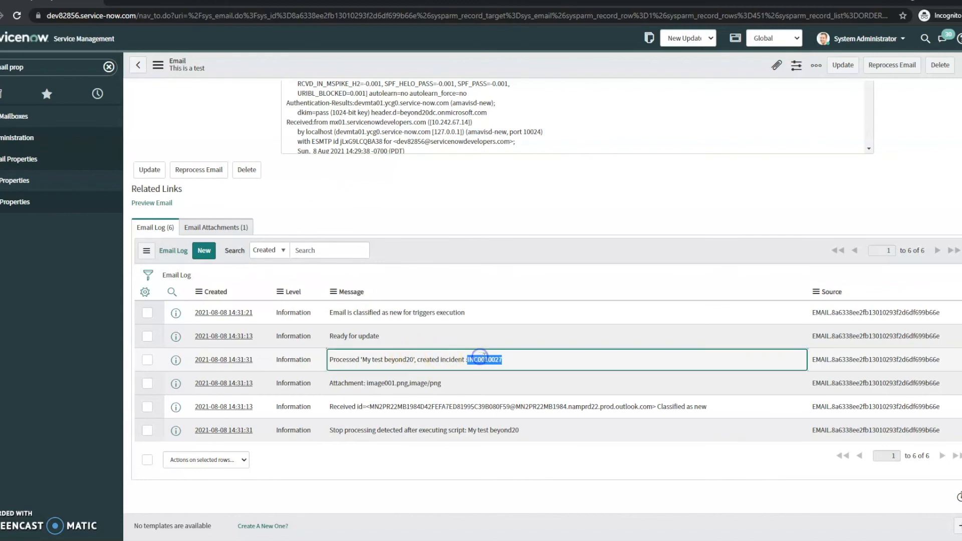
left_click_drag(485, 360, 403, 361)
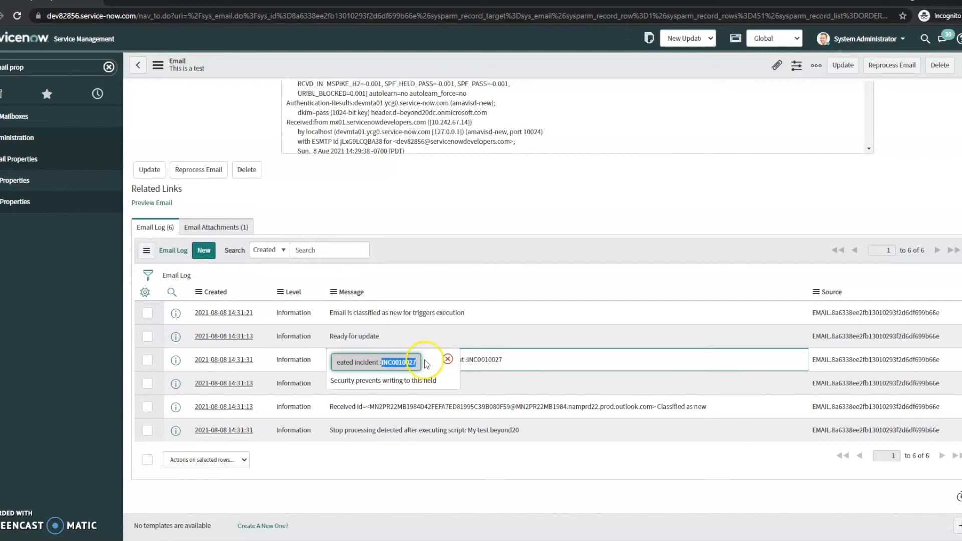
left_click(561, 177)
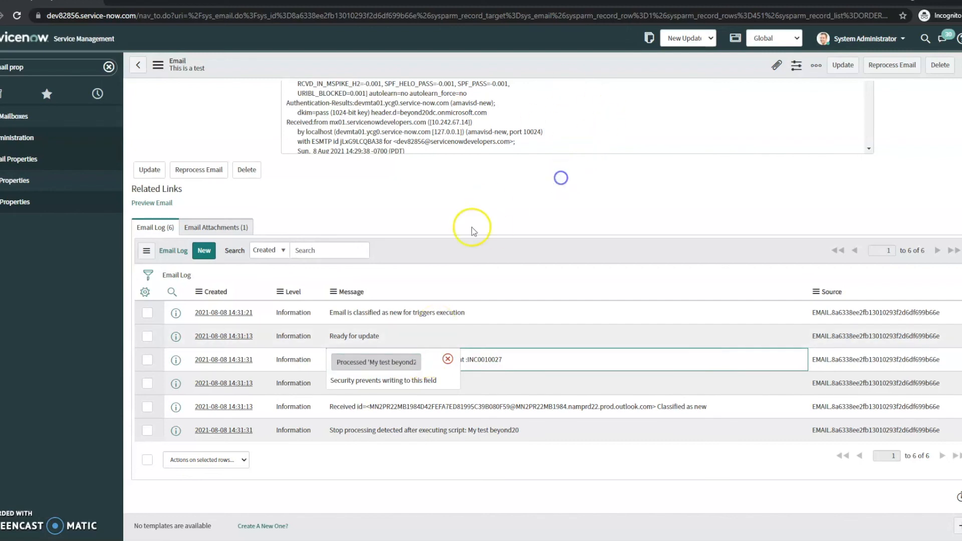
left_click(448, 360)
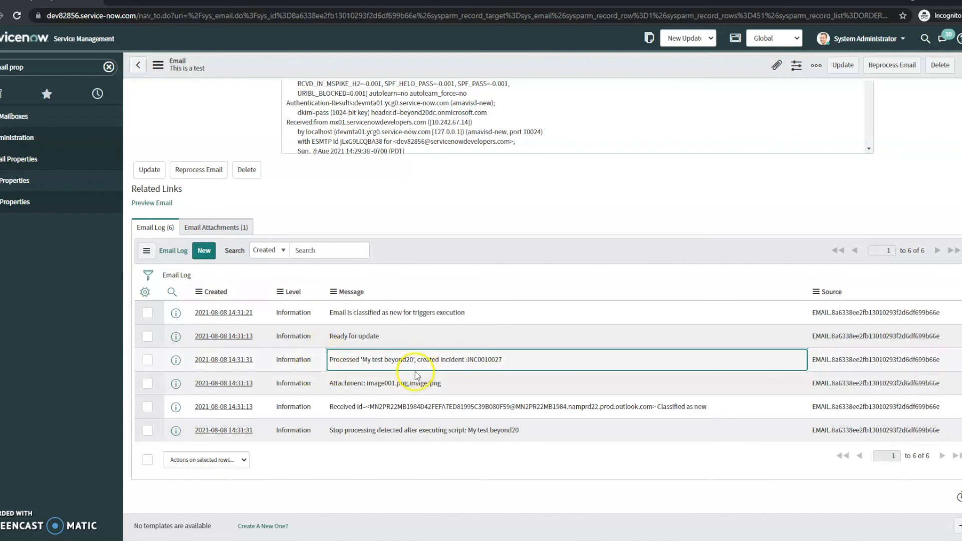
- Search globally for incident INC0010027 and review its mapped fields
left_click(923, 37)
left_click(885, 39)
key("ctrl+v")
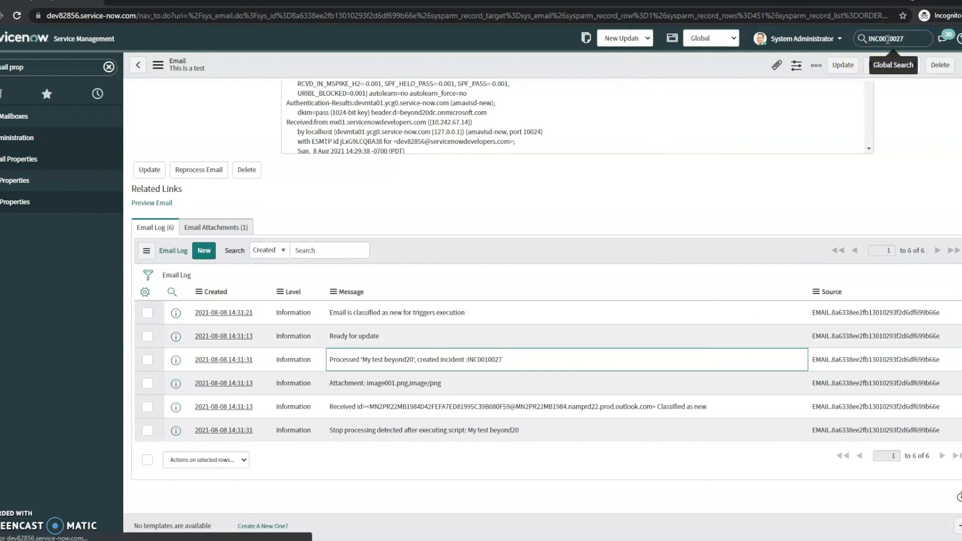
key("Return")
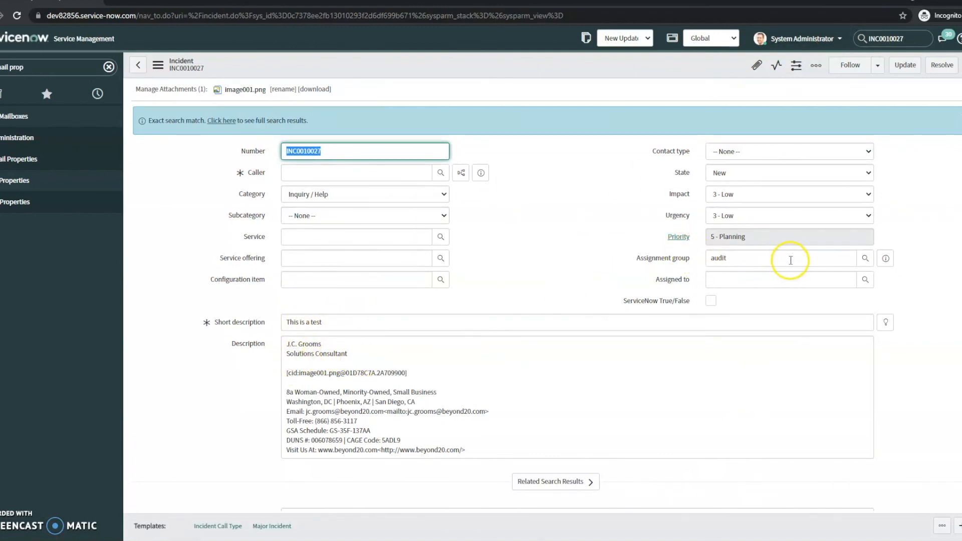
scroll(526, 213, "down", 7)
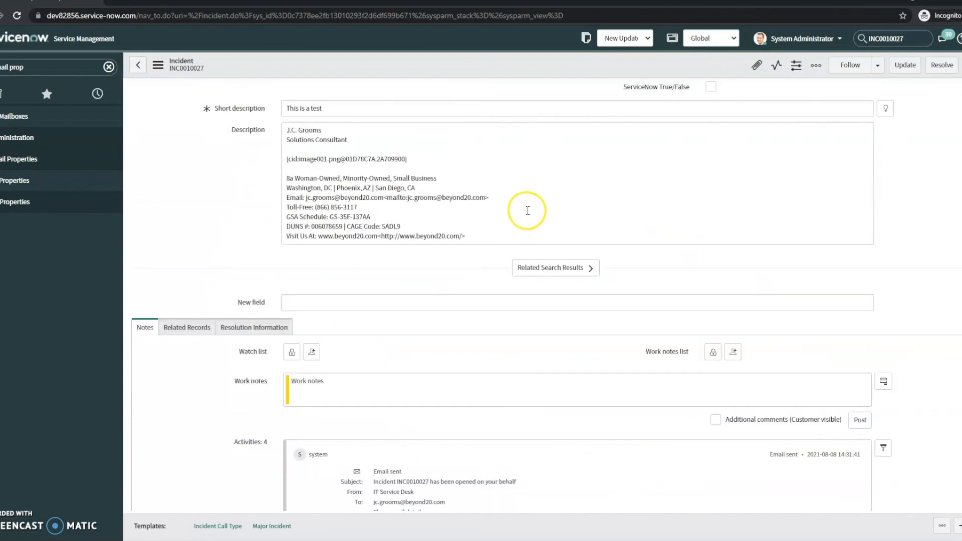